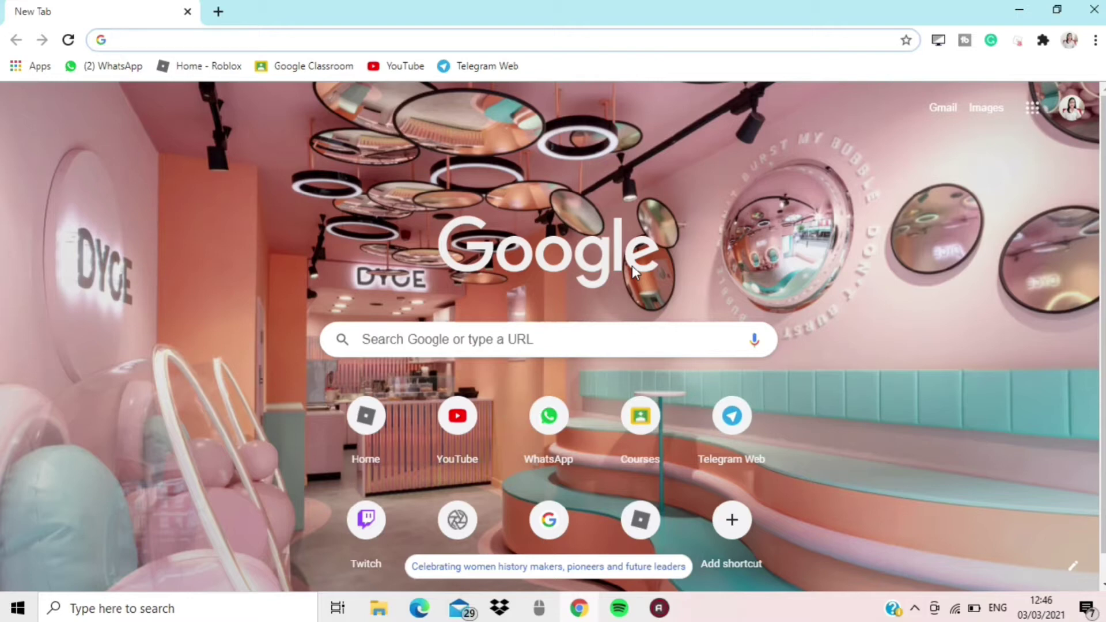
{"action": "type", "text": "roblox "}
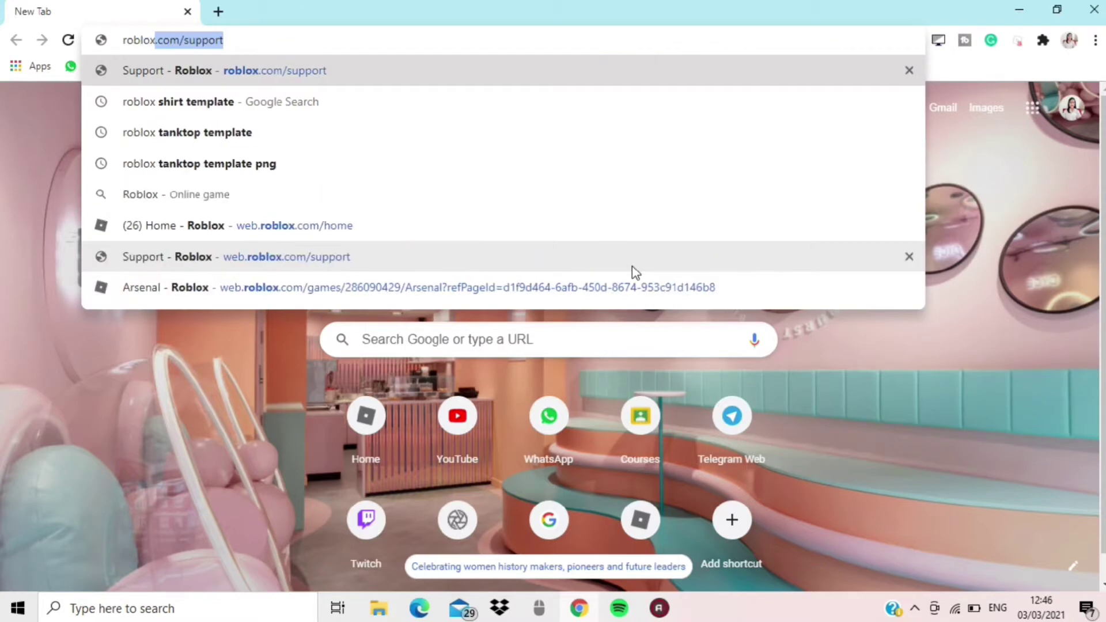
{"action": "type", "text": "shirt t"}
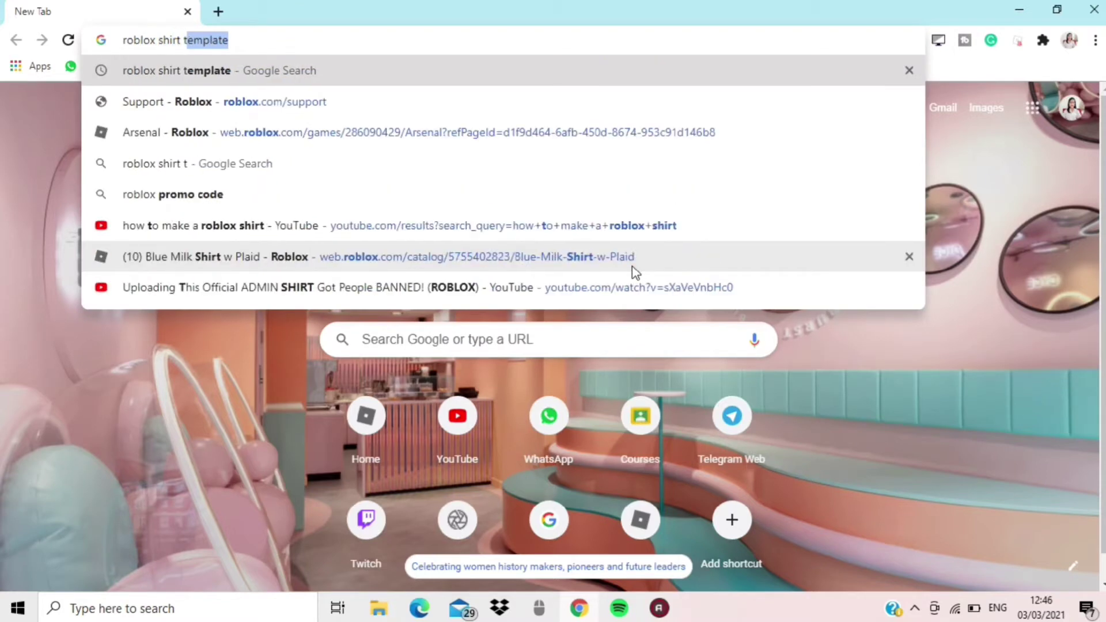
{"action": "type", "text": "emplat"}
Search Google Images for 'roblox shirt template' and save the transparent template image.
{"action": "key", "text": "Return"}
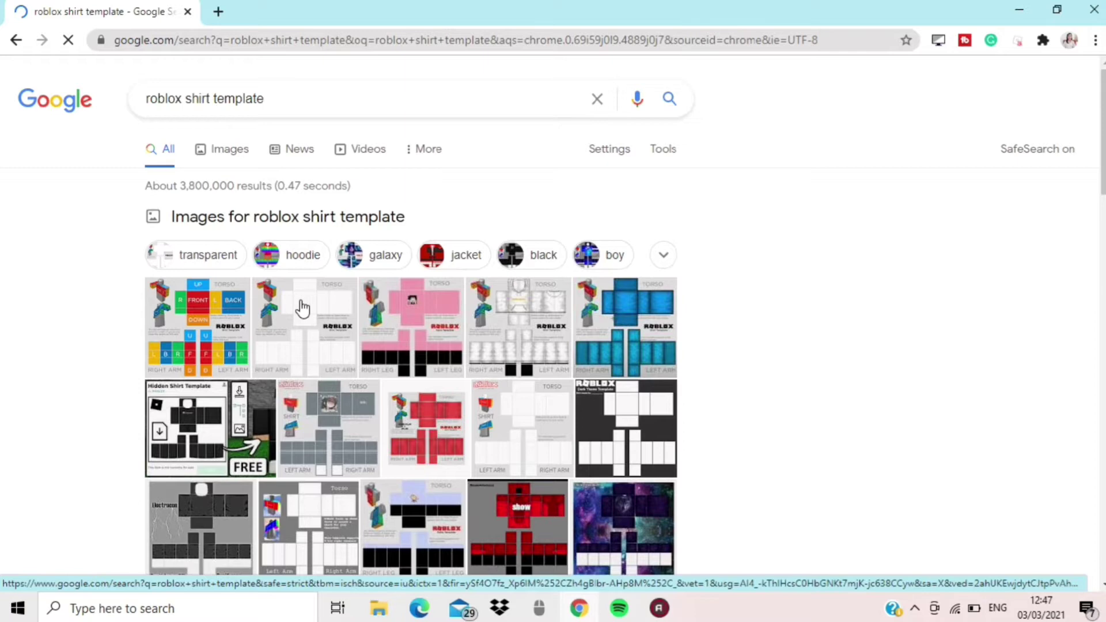
{"action": "left_click", "coordinate": [308, 332]}
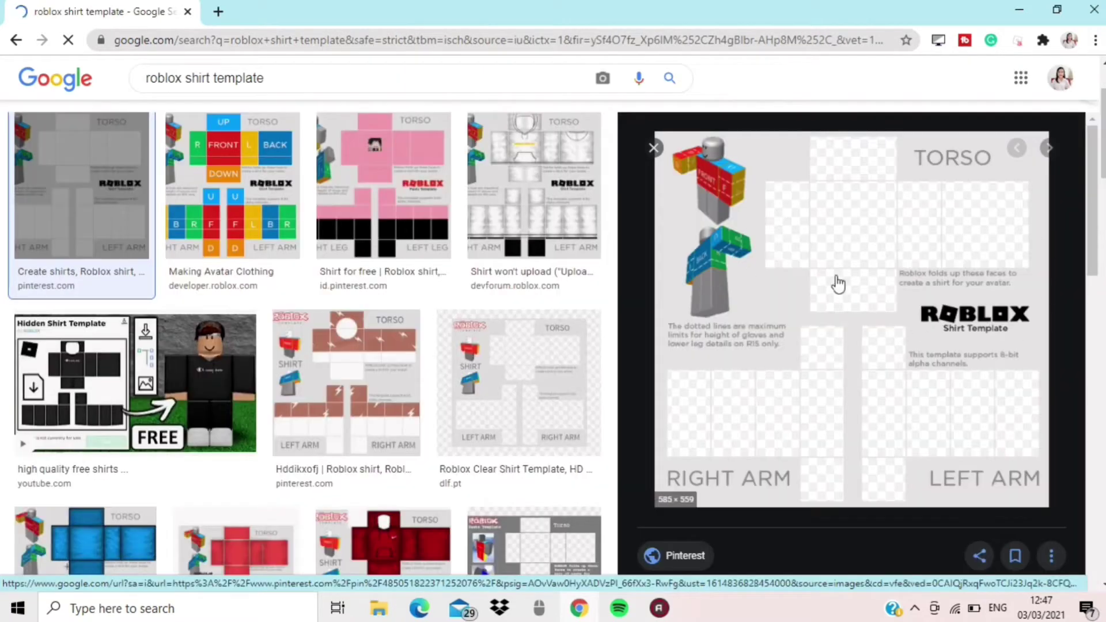
{"action": "mouse_move", "coordinate": [852, 318]}
{"action": "right_click", "coordinate": [809, 373]}
{"action": "left_click", "coordinate": [865, 277]}
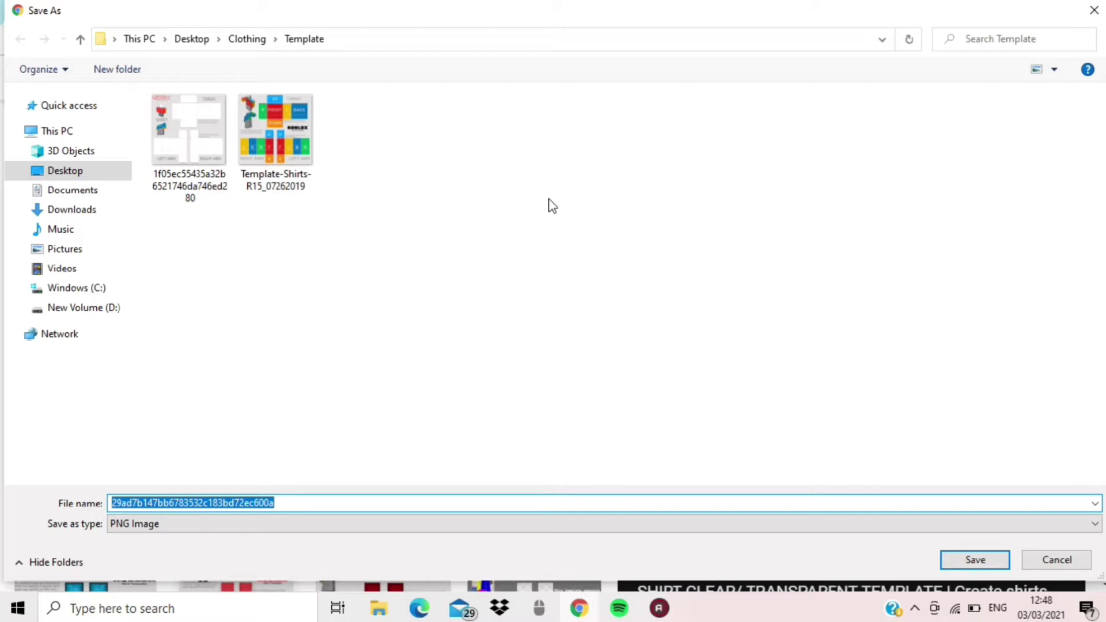
{"action": "type", "text": "Template 1"}
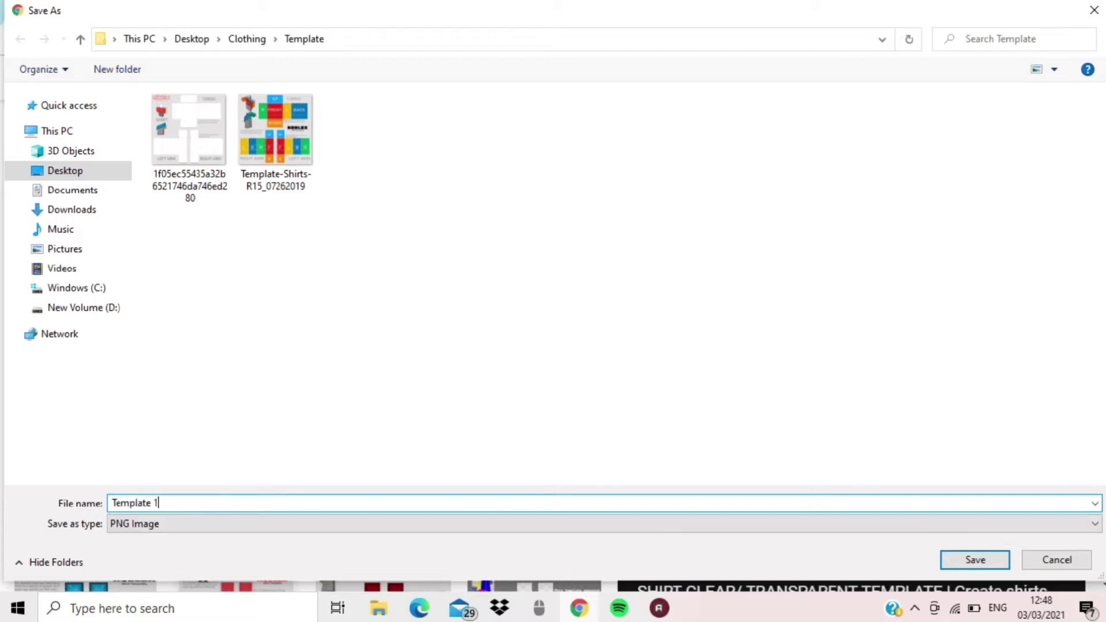
Confirm saving Template 1.png and load the pixlr.com website.
{"action": "key", "text": "Return"}
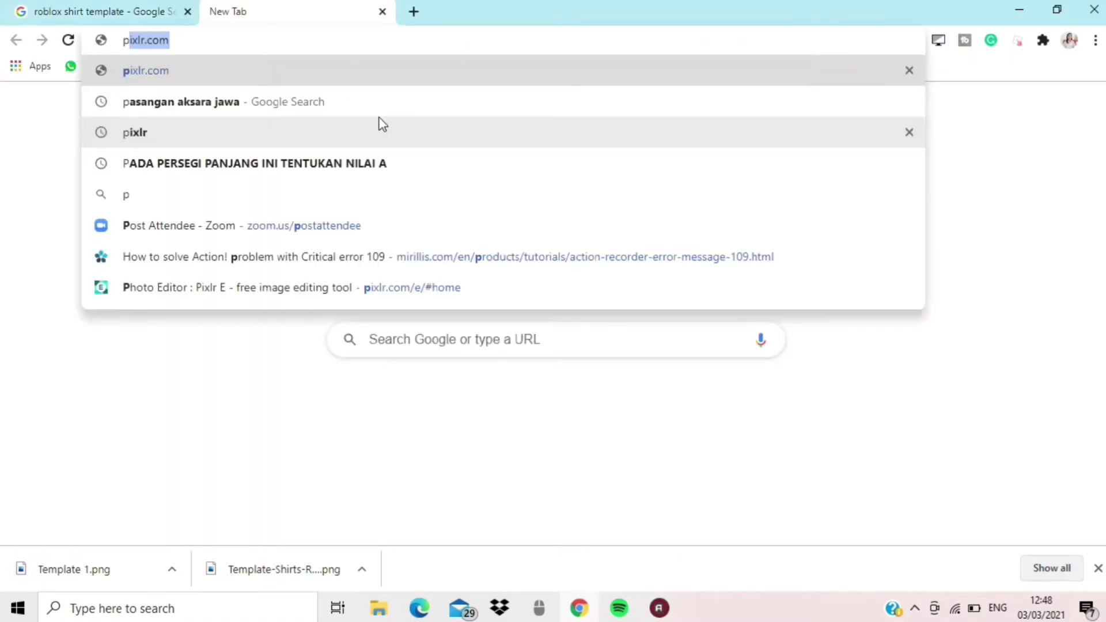
{"action": "type", "text": "ixlr"}
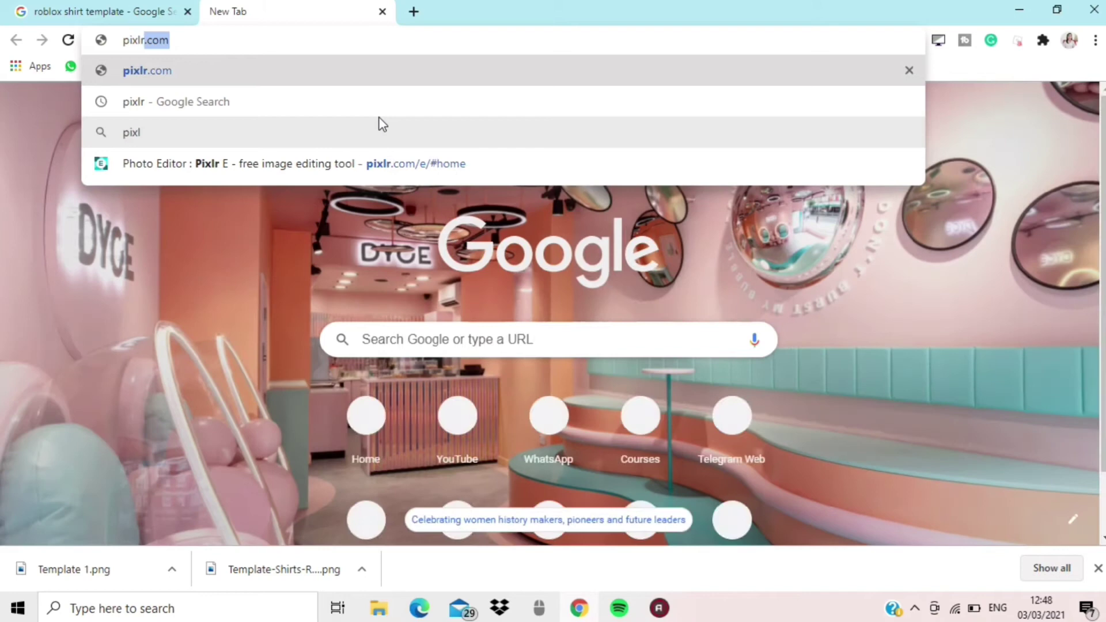
{"action": "type", "text": "."}
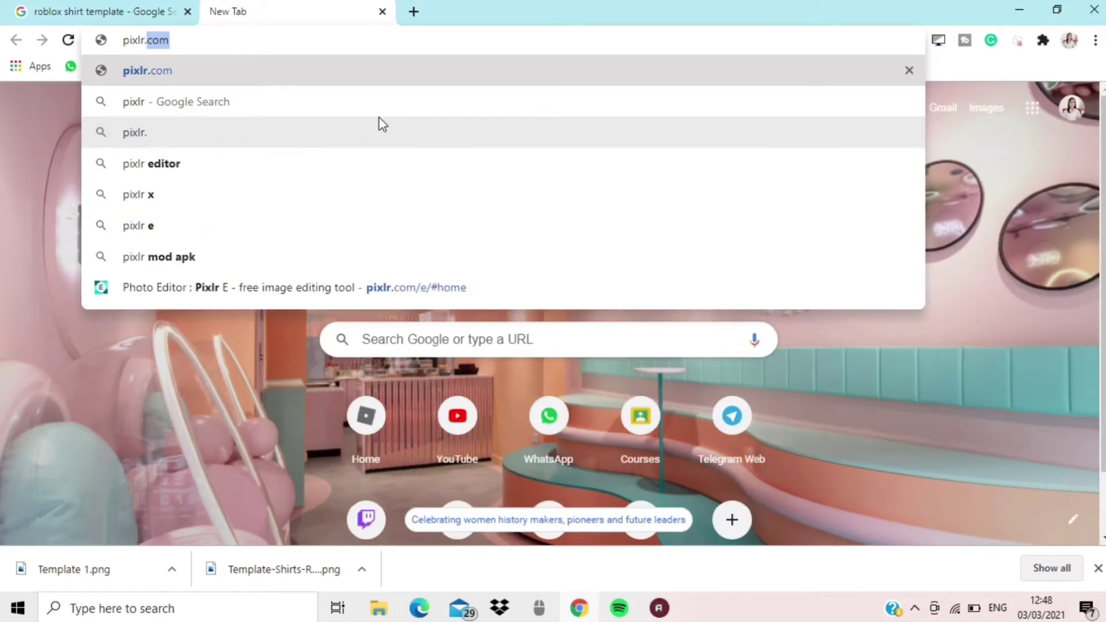
{"action": "type", "text": "com"}
{"action": "key", "text": "Return"}
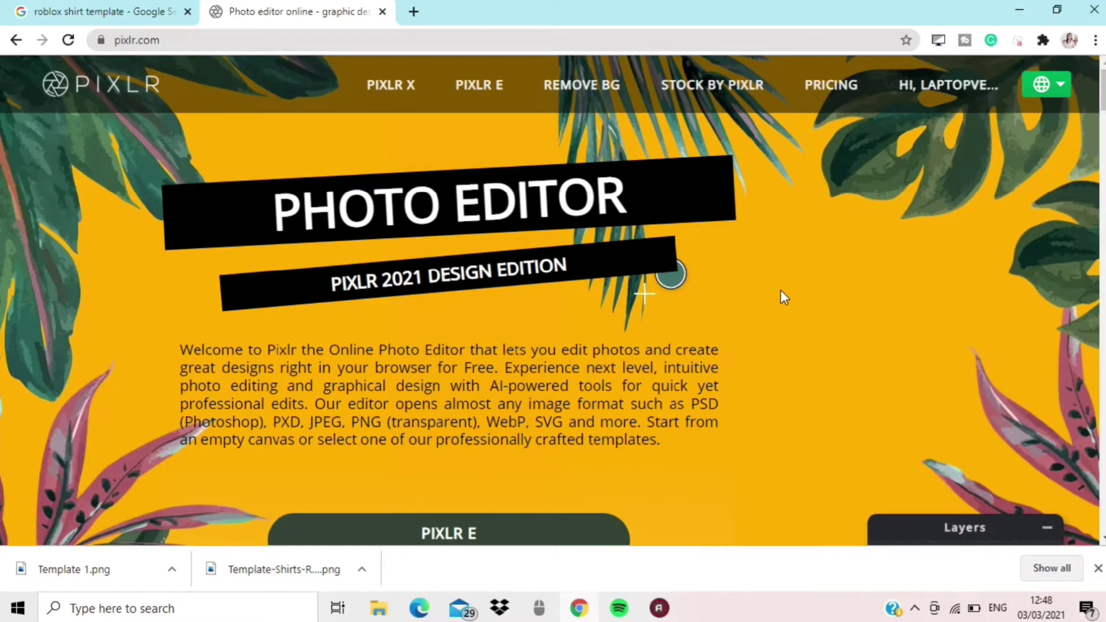
{"action": "scroll", "coordinate": [786, 199], "scroll_direction": "down", "scroll_amount": 2}
{"action": "scroll", "coordinate": [786, 199], "scroll_direction": "up", "scroll_amount": 2}
{"action": "scroll", "coordinate": [785, 199], "scroll_direction": "down", "scroll_amount": 2}
{"action": "scroll", "coordinate": [786, 198], "scroll_direction": "down", "scroll_amount": 1}
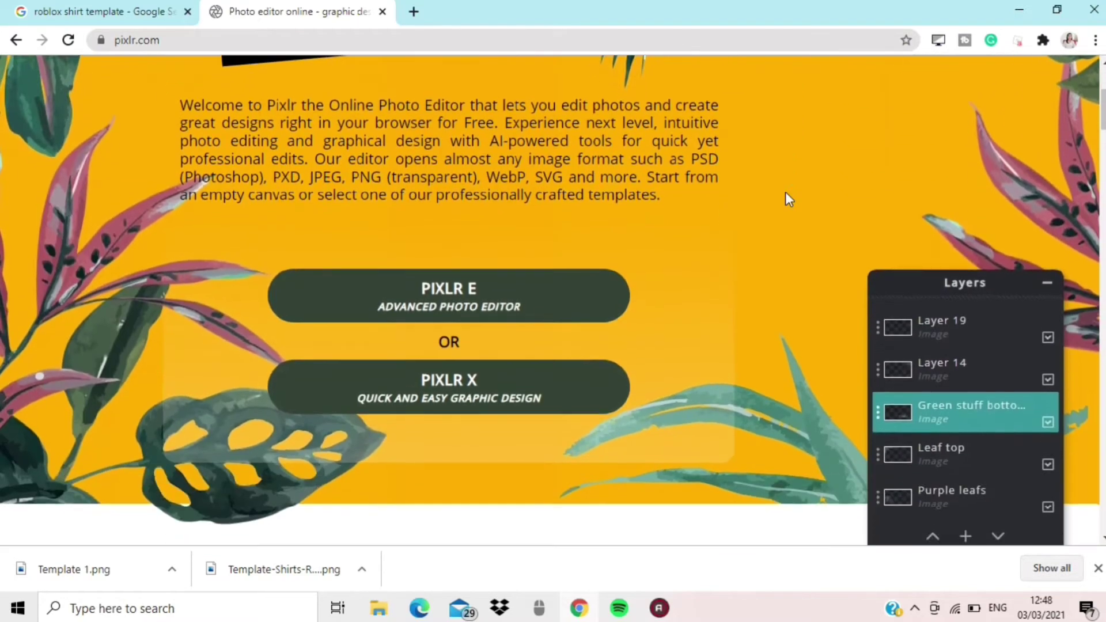
Launch Pixlr E and open Template 1 from the Clothing\Template folder.
{"action": "left_click", "coordinate": [517, 286]}
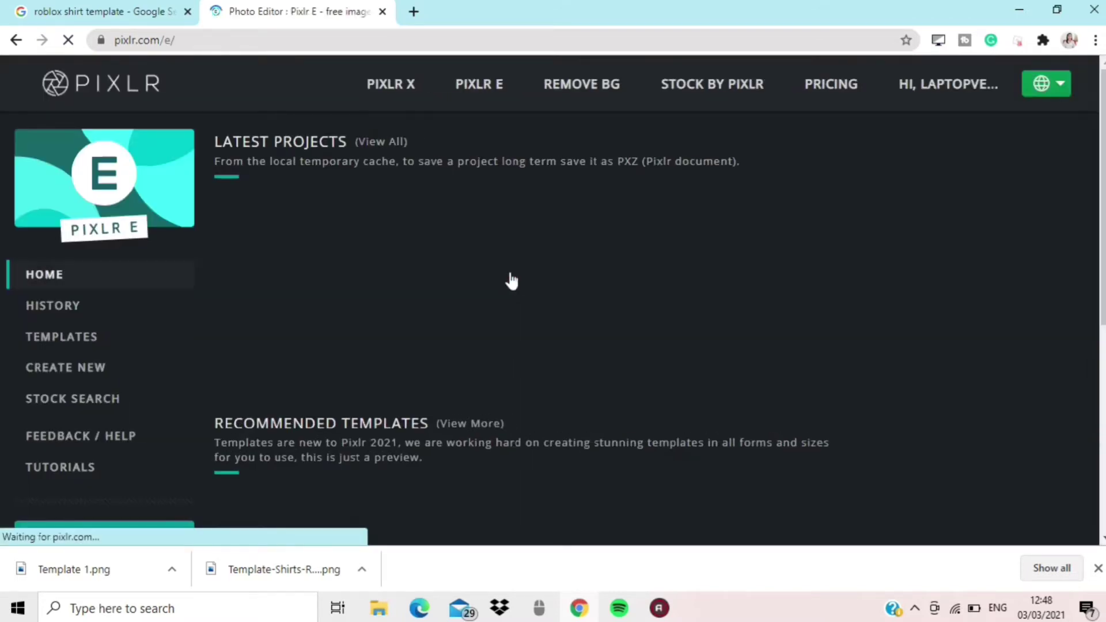
{"action": "scroll", "coordinate": [511, 278], "scroll_direction": "down", "scroll_amount": 2}
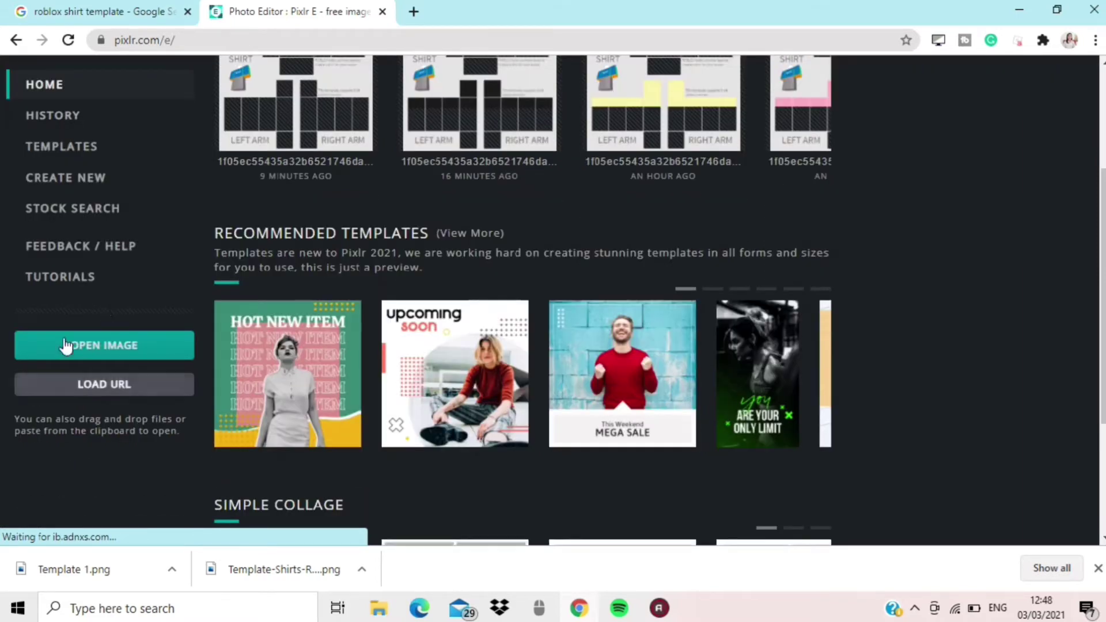
{"action": "left_click", "coordinate": [100, 345]}
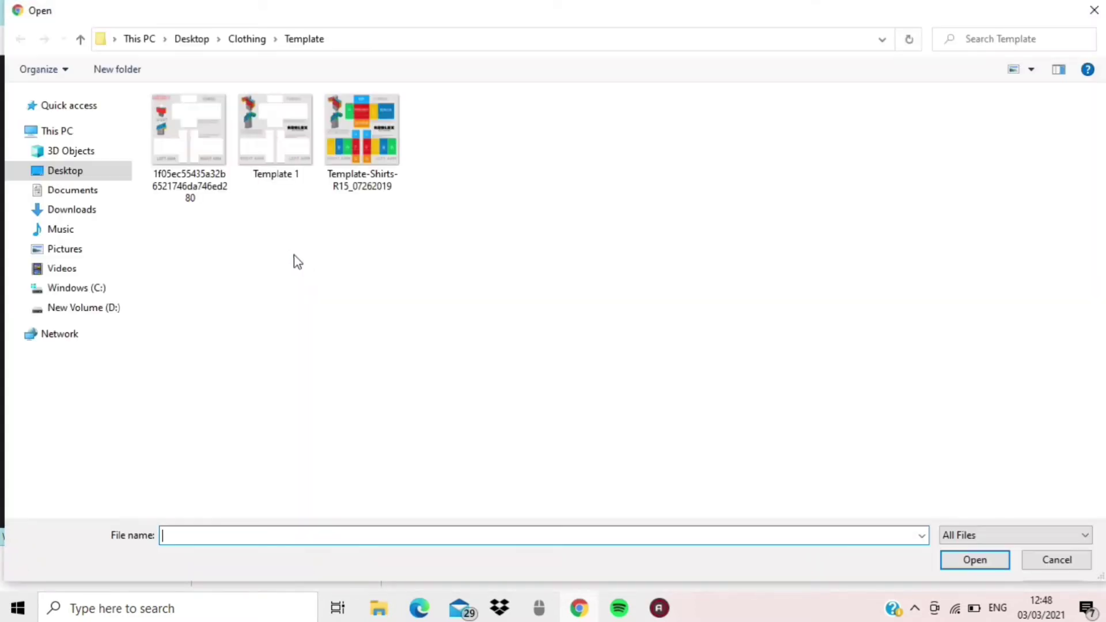
{"action": "double_click", "coordinate": [273, 138]}
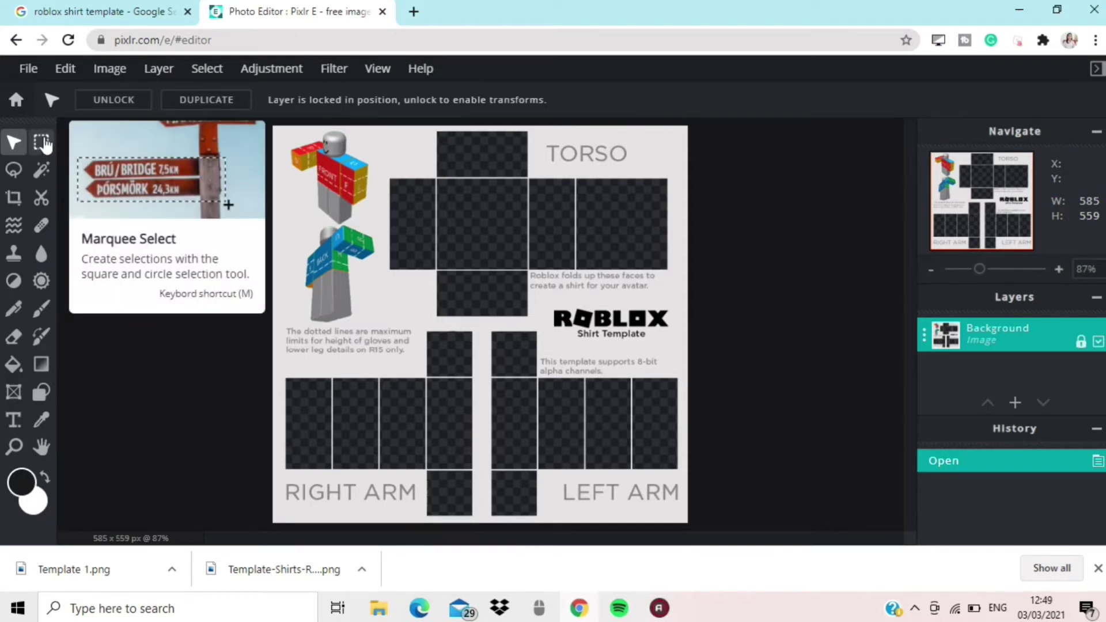
Draw a rectangular marquee over the template's top band covering the upper torso.
{"action": "left_click", "coordinate": [41, 144]}
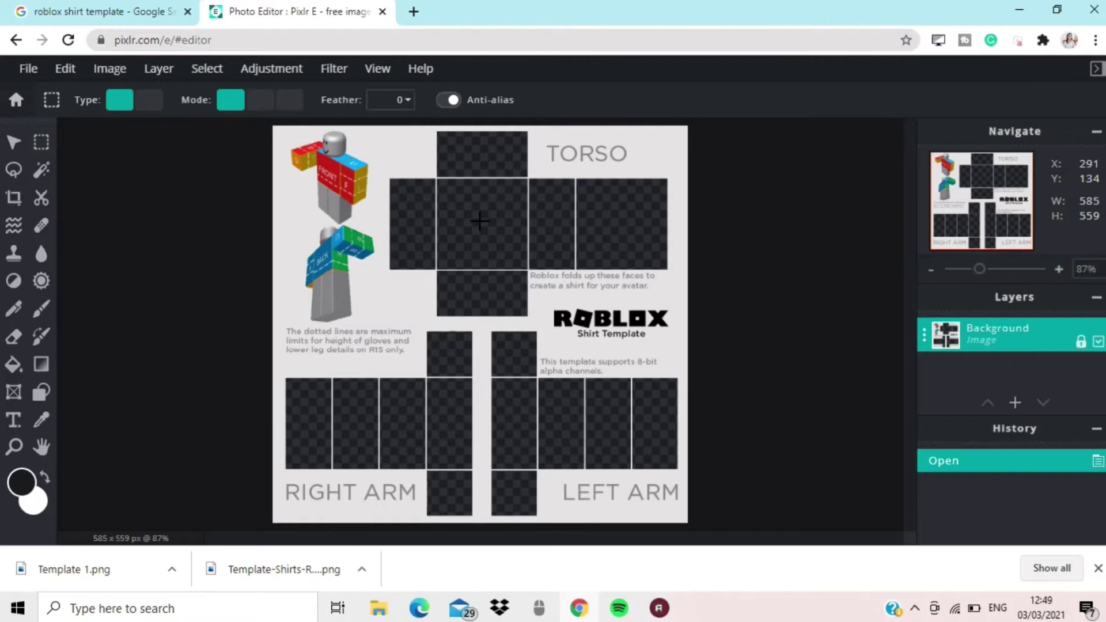
{"action": "mouse_move", "coordinate": [247, 130]}
{"action": "left_mouse_down"}
{"action": "mouse_move", "coordinate": [770, 230]}
{"action": "mouse_move", "coordinate": [772, 241]}
{"action": "mouse_move", "coordinate": [791, 215]}
{"action": "mouse_move", "coordinate": [822, 274]}
{"action": "mouse_move", "coordinate": [821, 224]}
{"action": "mouse_move", "coordinate": [806, 264]}
{"action": "mouse_move", "coordinate": [812, 241]}
{"action": "mouse_move", "coordinate": [831, 278]}
{"action": "mouse_move", "coordinate": [873, 289]}
{"action": "mouse_move", "coordinate": [837, 269]}
{"action": "left_mouse_up"}
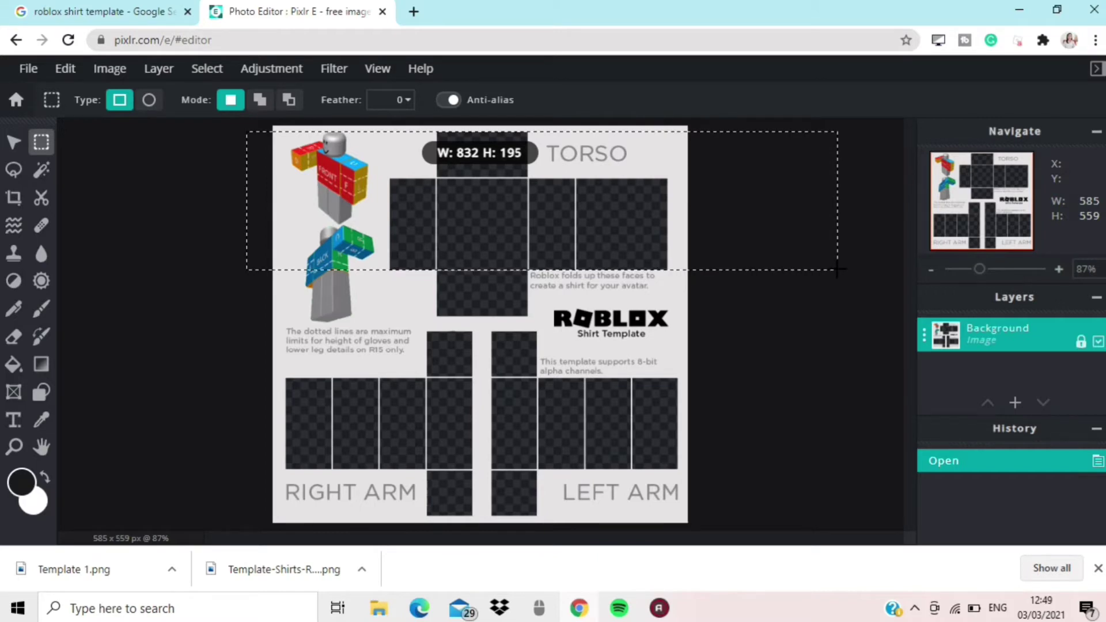
{"action": "mouse_move", "coordinate": [837, 269]}
{"action": "left_mouse_down"}
{"action": "mouse_move", "coordinate": [854, 224]}
{"action": "mouse_move", "coordinate": [851, 236]}
{"action": "left_mouse_up"}
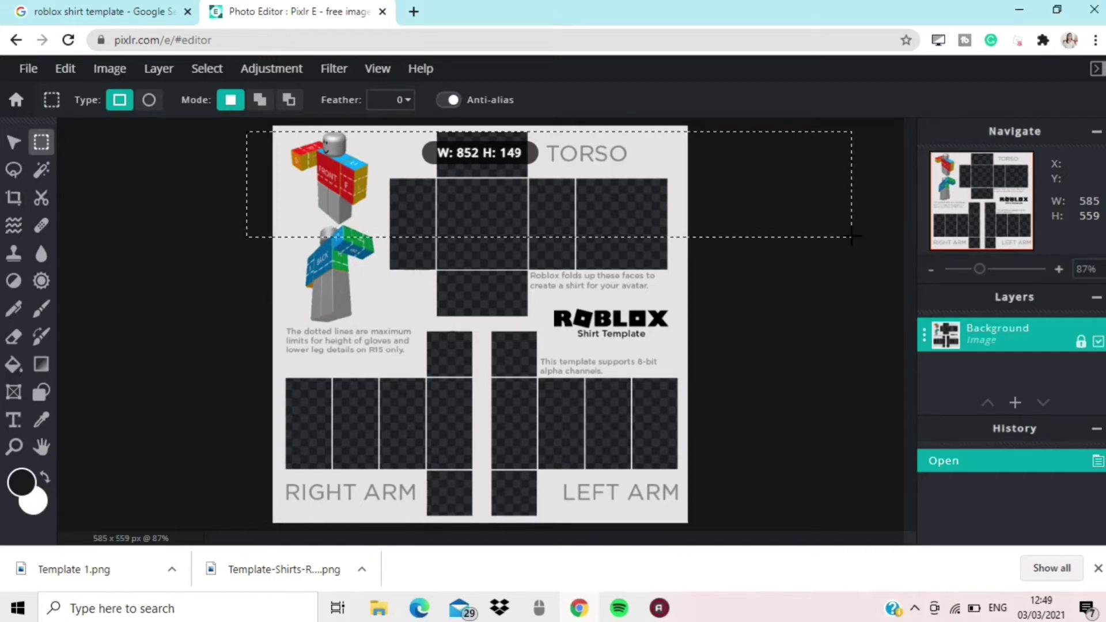
{"action": "left_click_drag", "start_coordinate": [851, 236], "coordinate": [851, 235]}
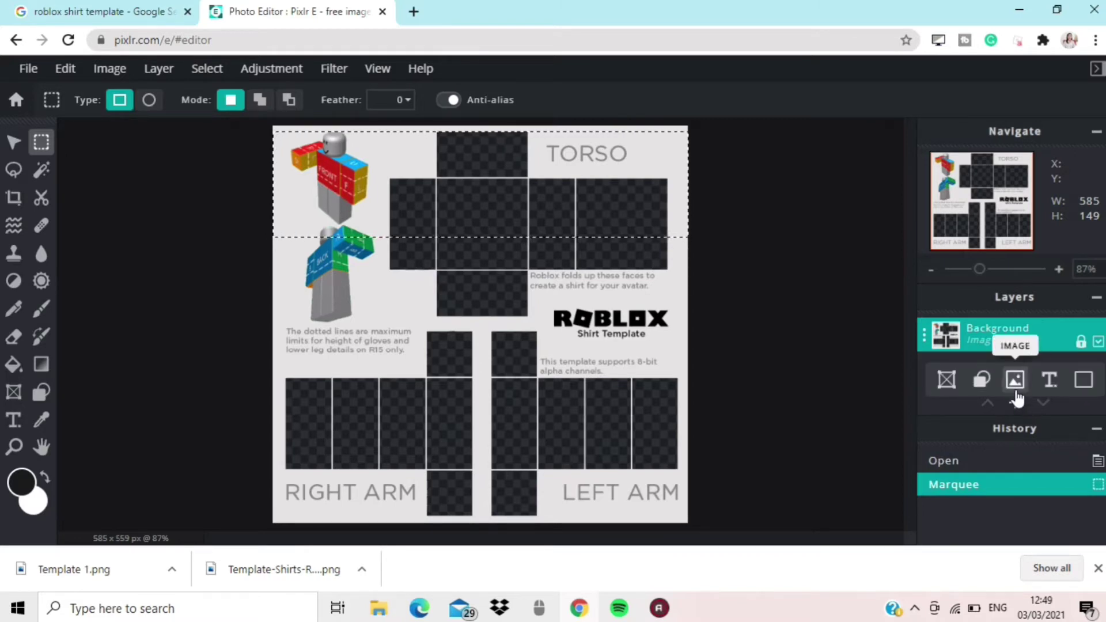
Add a new layer beneath the template and fill the selected torso band with white.
{"action": "left_click", "coordinate": [1083, 383]}
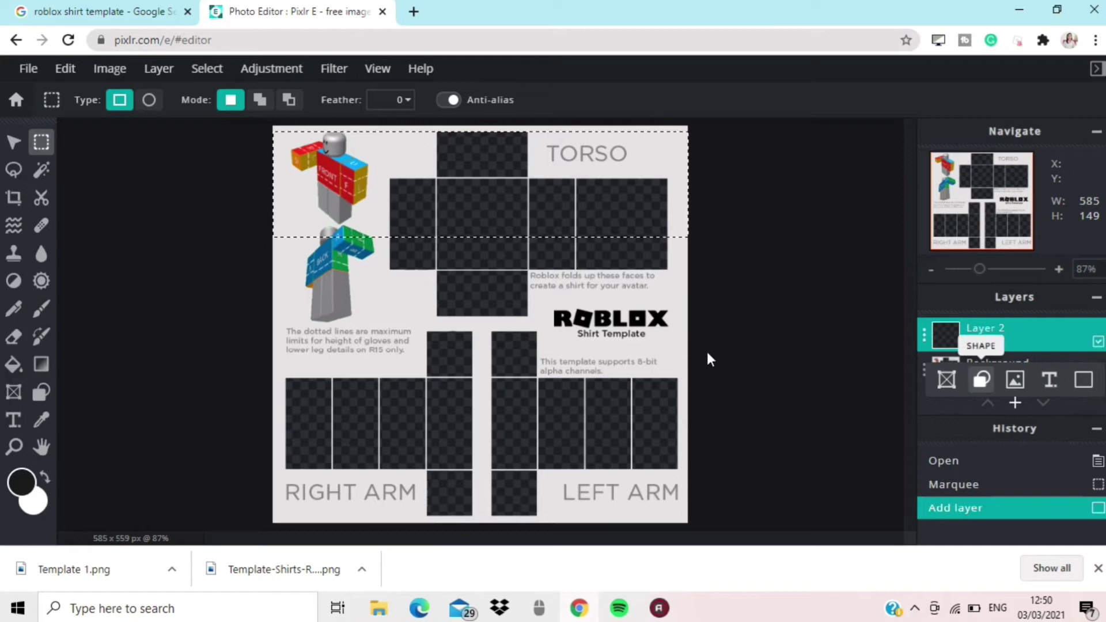
{"action": "left_click_drag", "start_coordinate": [921, 370], "coordinate": [975, 338]}
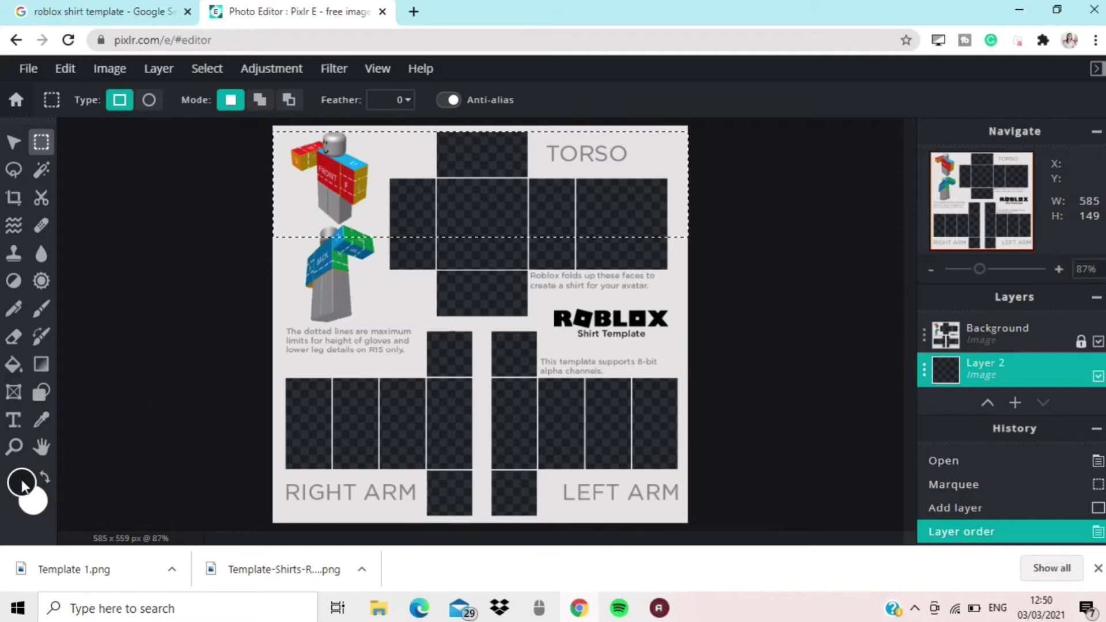
{"action": "left_click", "coordinate": [21, 482]}
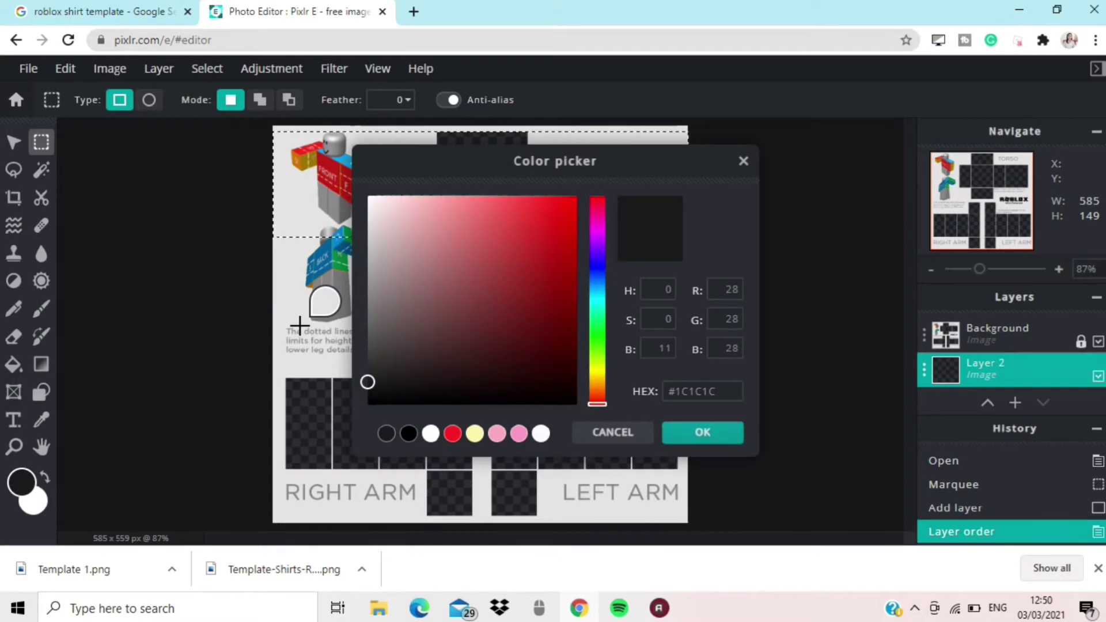
{"action": "left_click", "coordinate": [369, 197]}
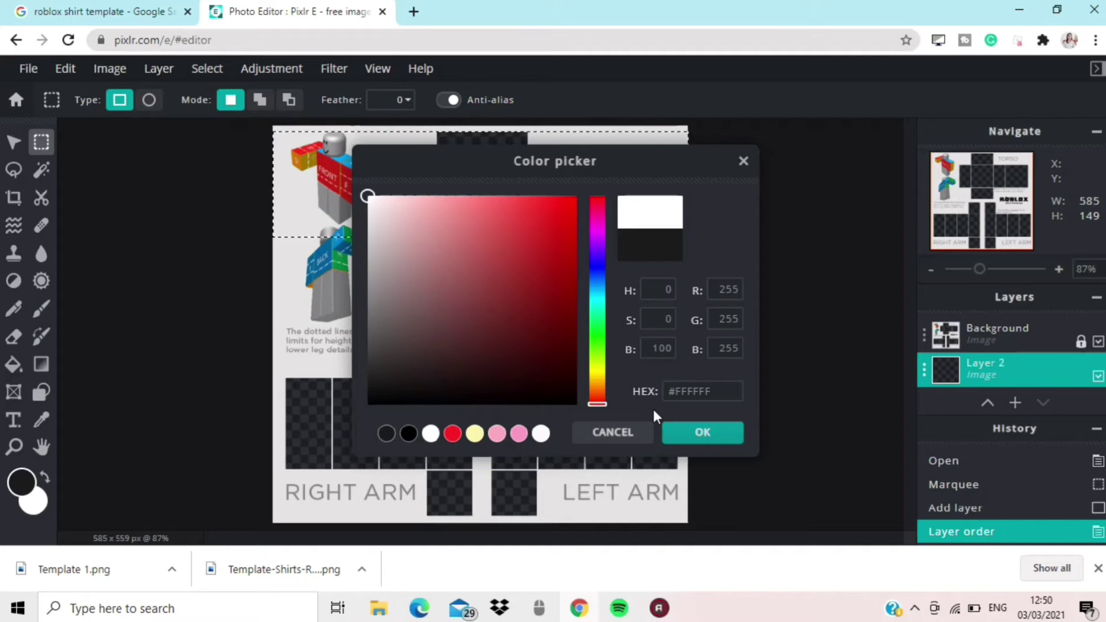
{"action": "left_click", "coordinate": [679, 433]}
{"action": "left_click", "coordinate": [12, 364]}
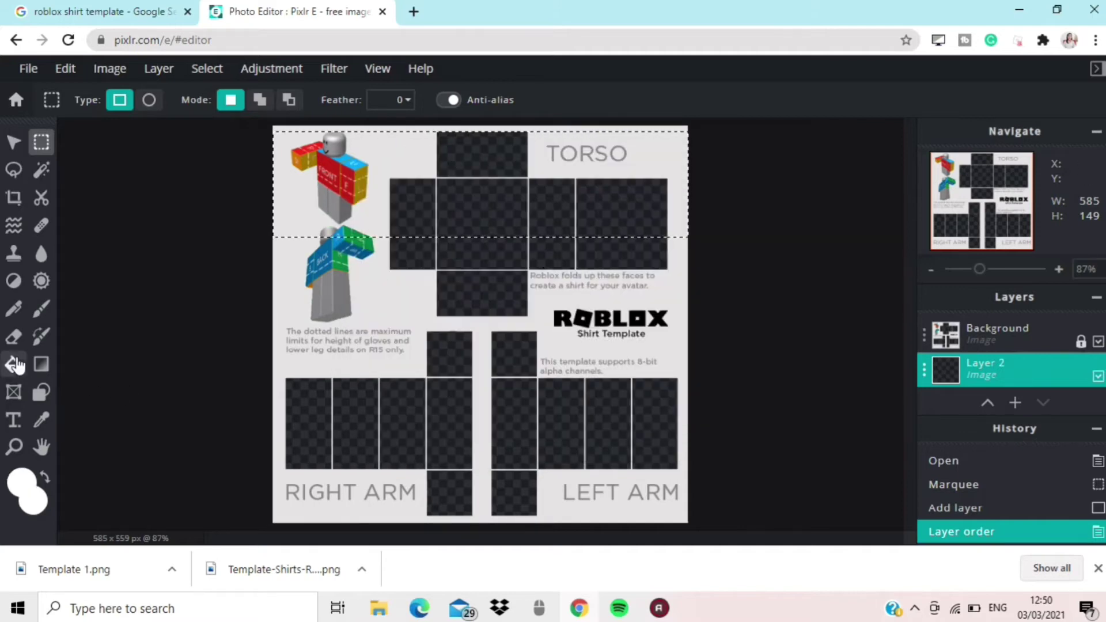
{"action": "left_click", "coordinate": [478, 205]}
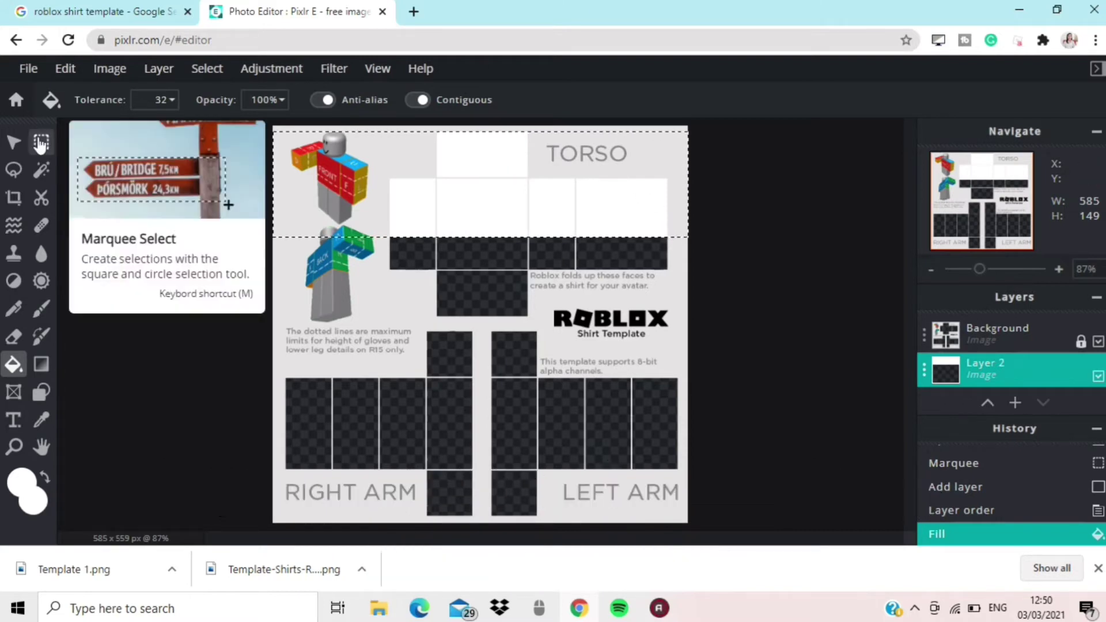
Delete an elliptical selection at the top of the torso front to form the neck hole.
{"action": "left_click", "coordinate": [41, 142]}
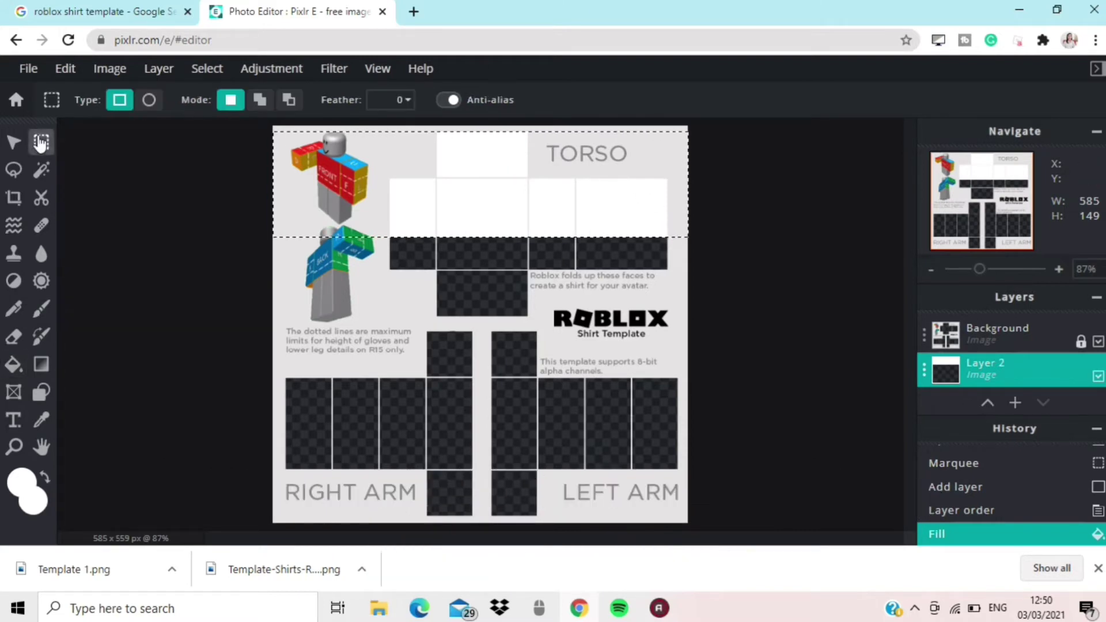
{"action": "left_click", "coordinate": [148, 100]}
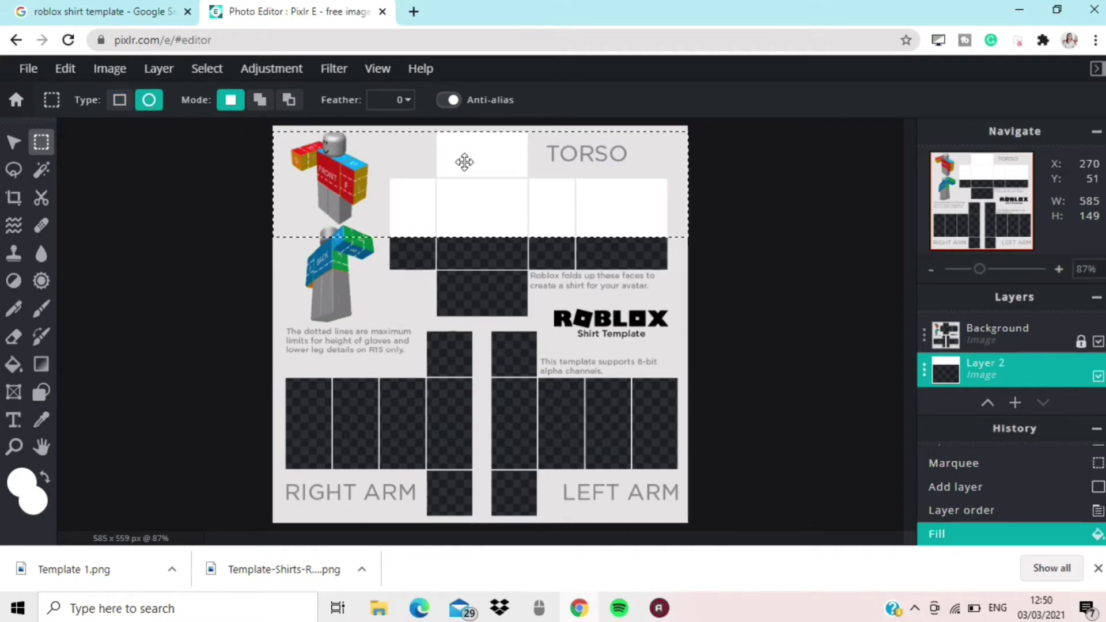
{"action": "key", "text": "ctrl+d"}
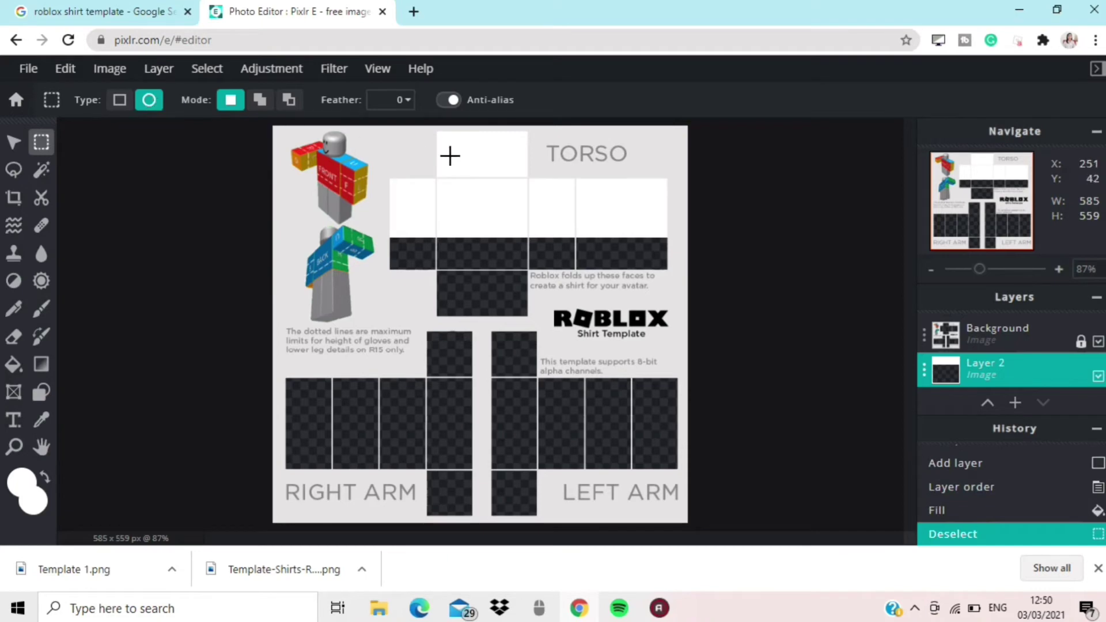
{"action": "left_click_drag", "start_coordinate": [450, 156], "coordinate": [500, 198]}
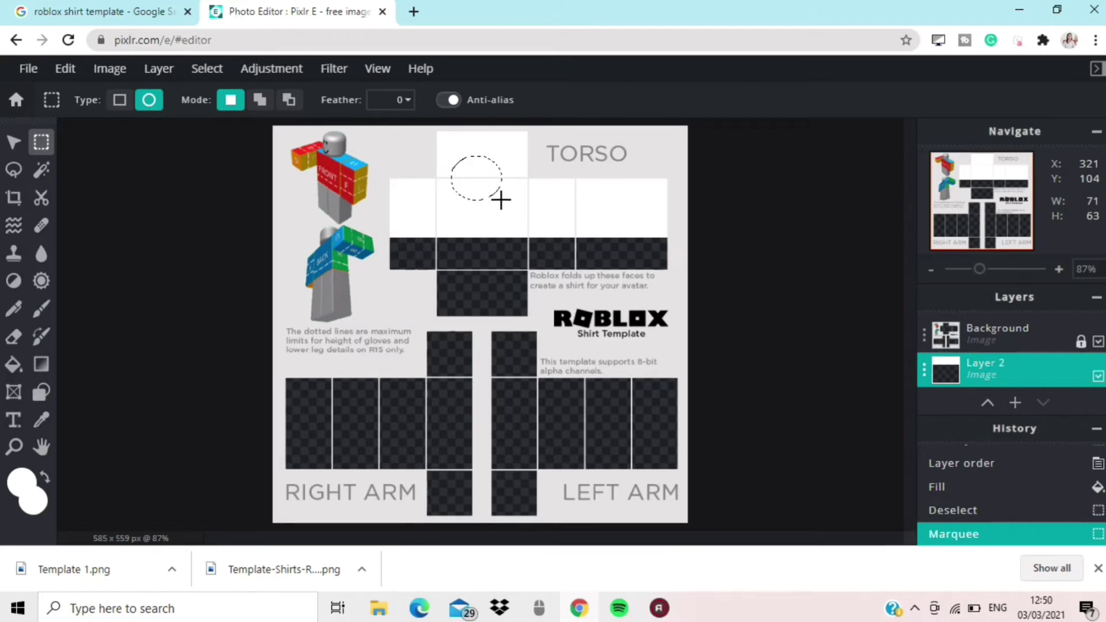
{"action": "left_click", "coordinate": [476, 178]}
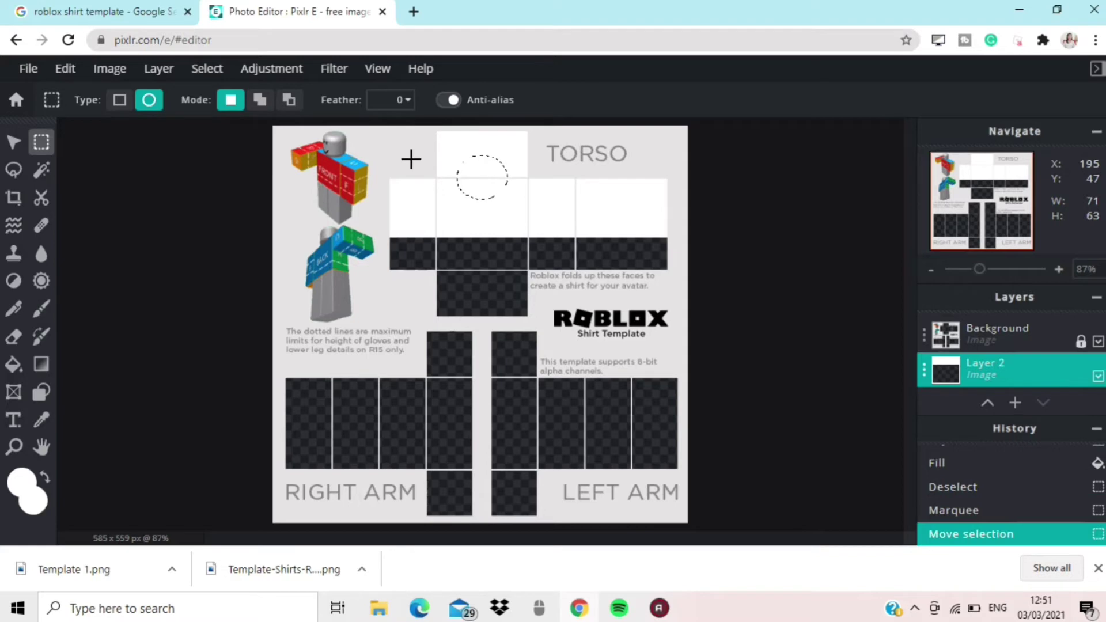
{"action": "key", "text": "Delete"}
{"action": "key", "text": "ctrl+d"}
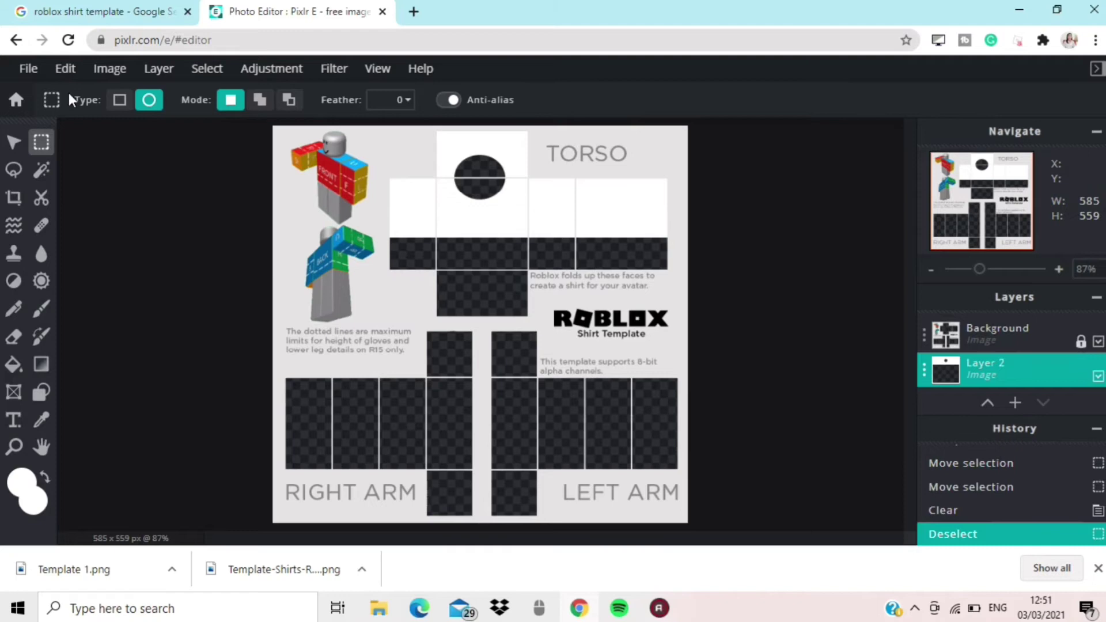
Select the band across both upper arm panels and fill it with white.
{"action": "left_click", "coordinate": [120, 102]}
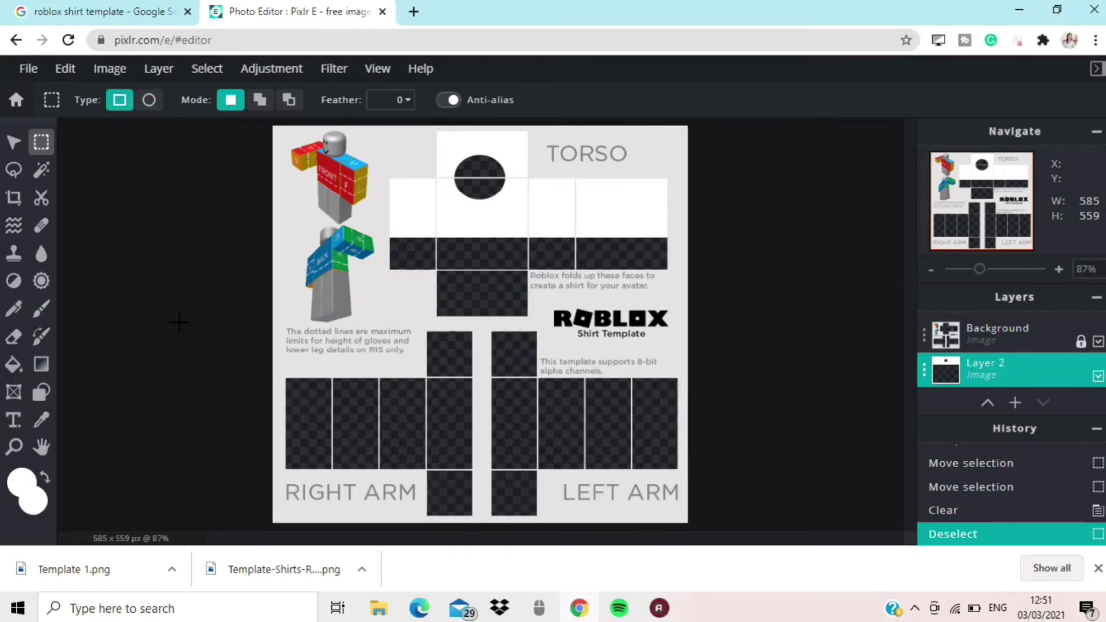
{"action": "left_click_drag", "start_coordinate": [218, 317], "coordinate": [745, 405]}
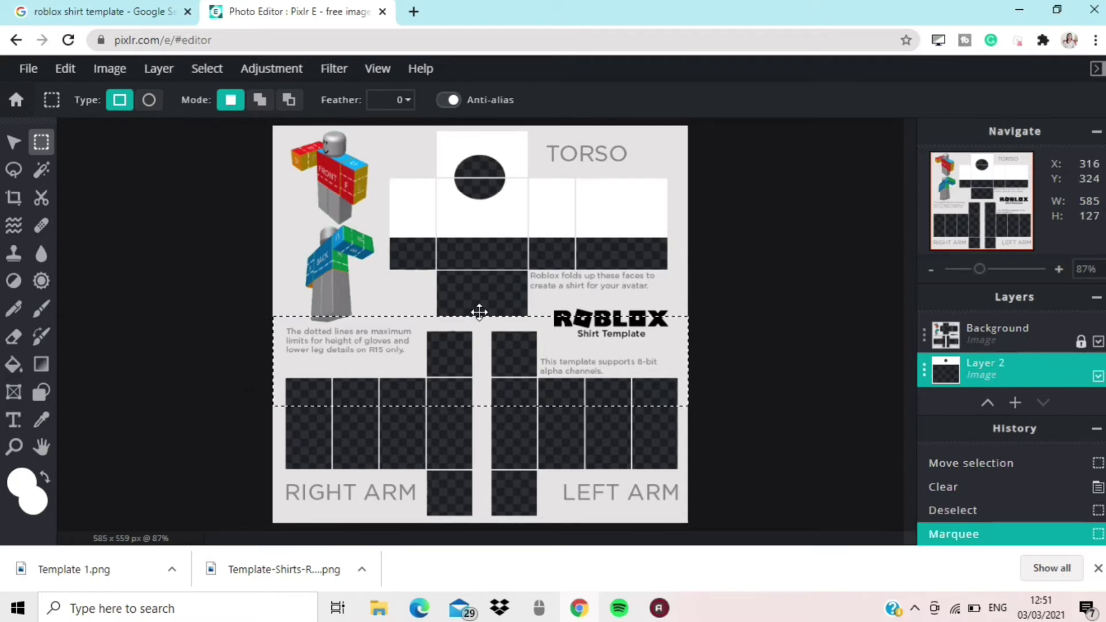
{"action": "left_click", "coordinate": [13, 364]}
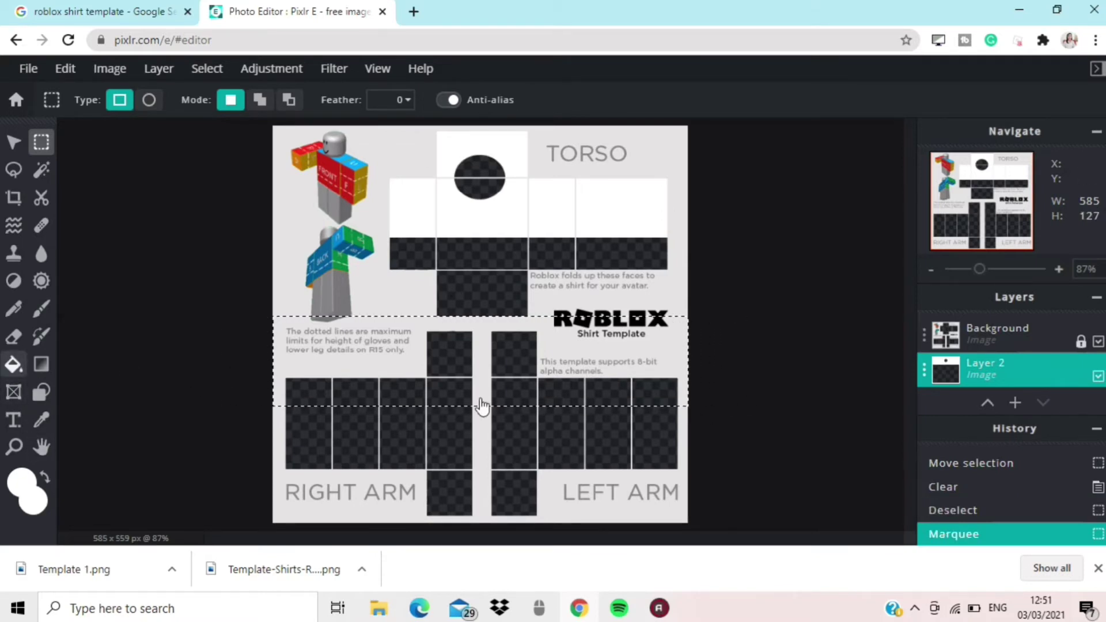
{"action": "left_click", "coordinate": [833, 421]}
{"action": "left_click", "coordinate": [876, 433]}
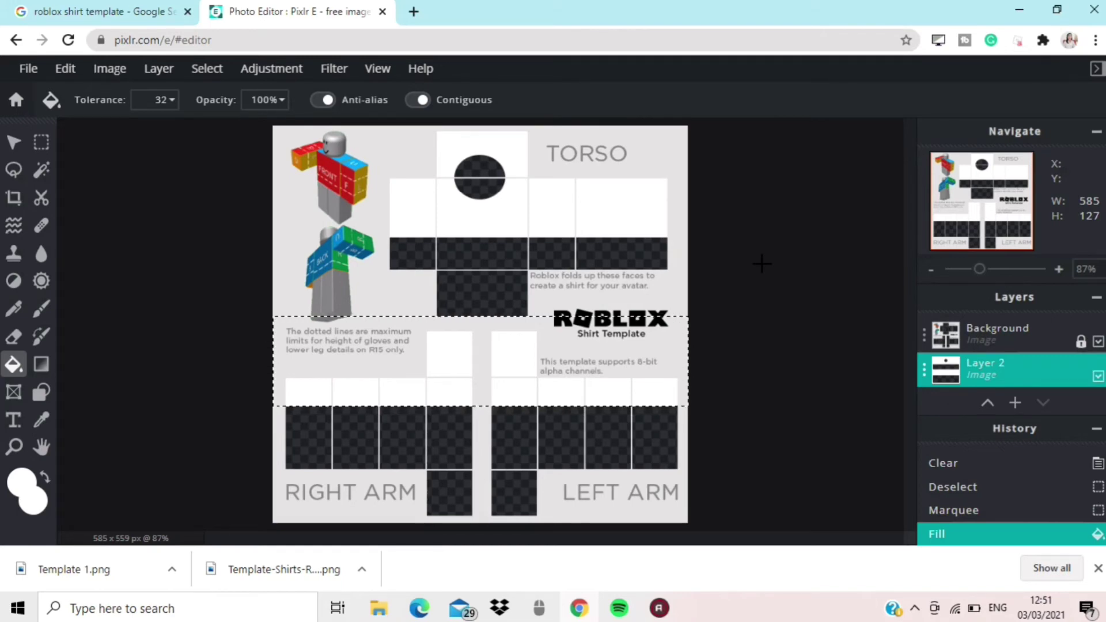
{"action": "left_click", "coordinate": [1015, 403]}
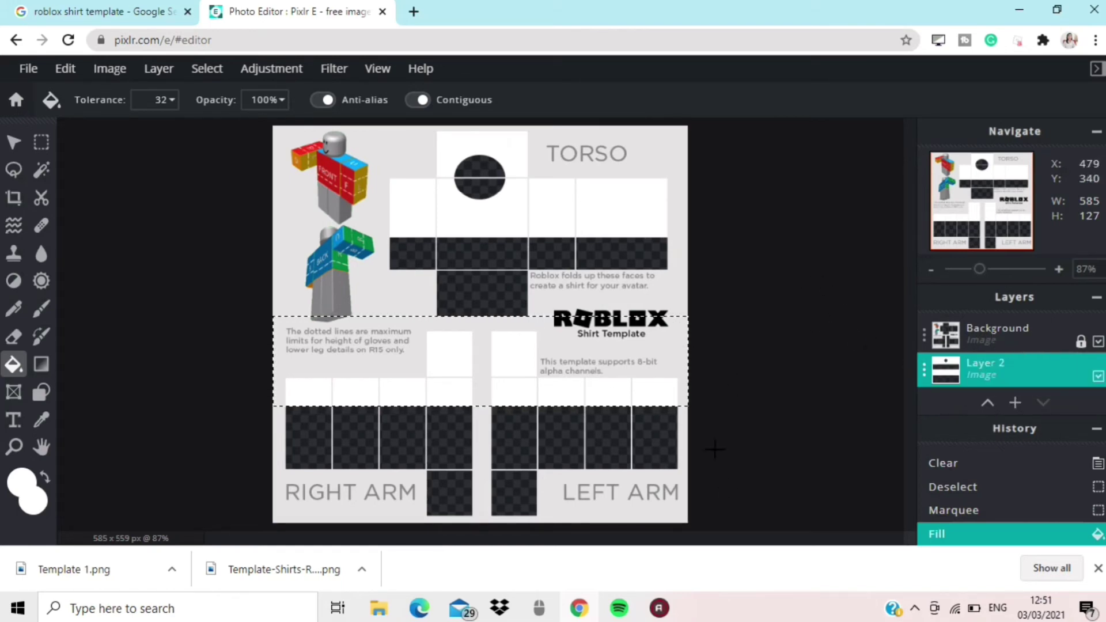
{"action": "left_click", "coordinate": [104, 11]}
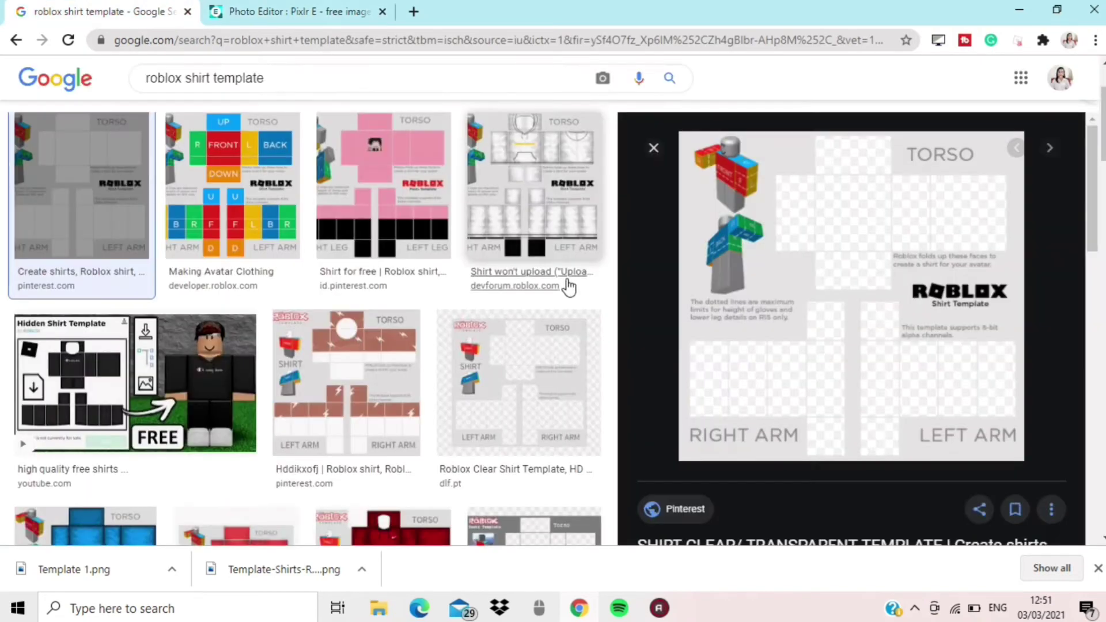
{"action": "scroll", "coordinate": [273, 216], "scroll_direction": "down", "scroll_amount": 1}
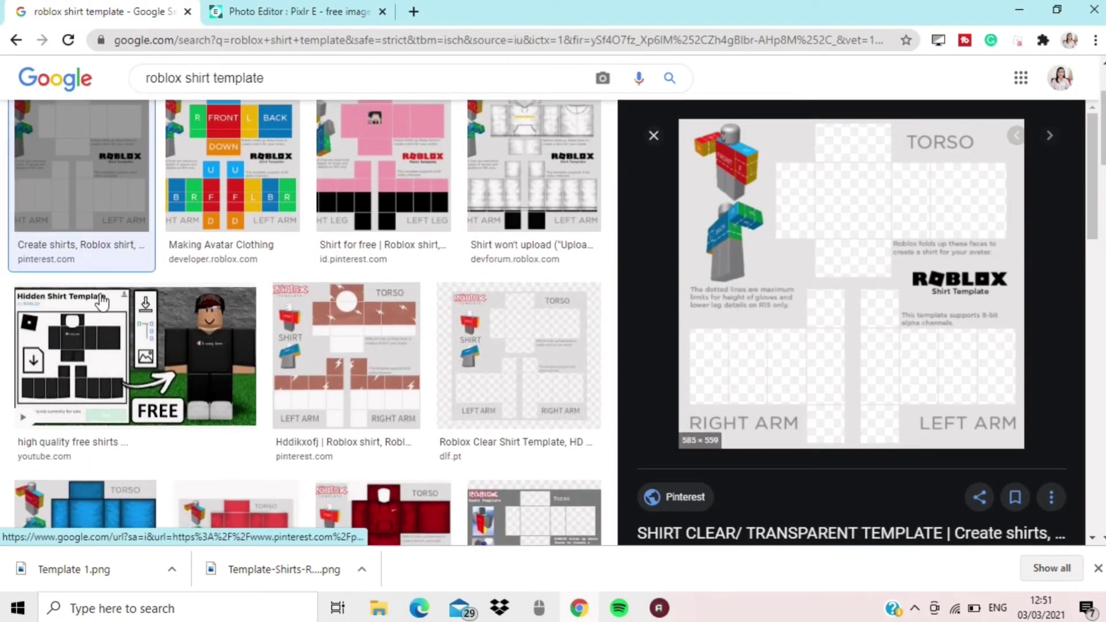
{"action": "left_click", "coordinate": [251, 11]}
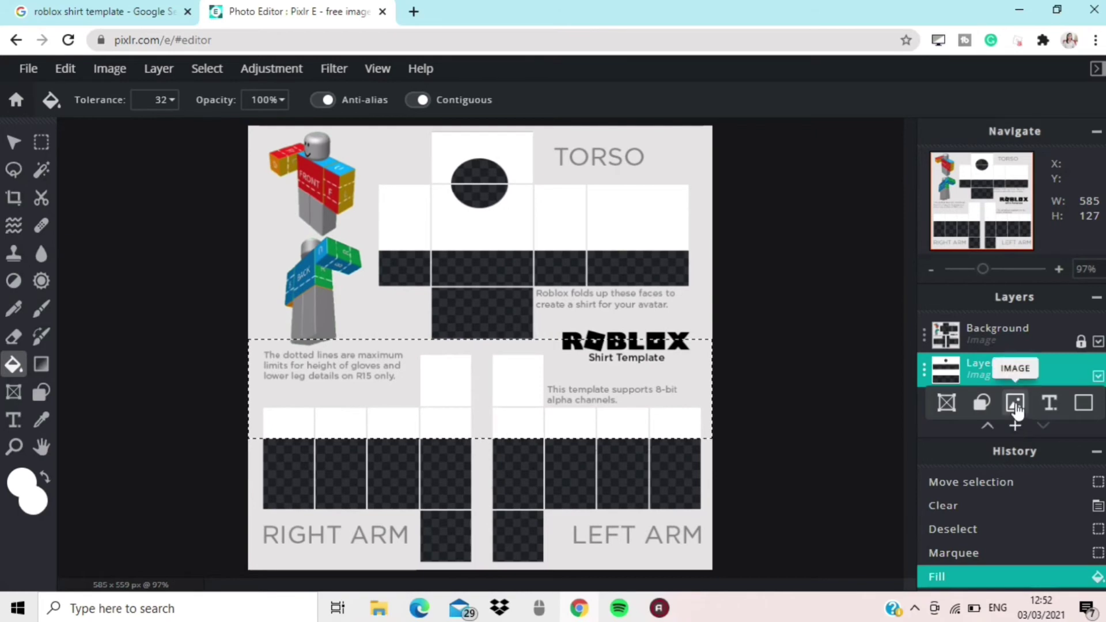
Add the unnamed Thrasher logo image from the Desktop as a new layer.
{"action": "left_click", "coordinate": [1015, 403]}
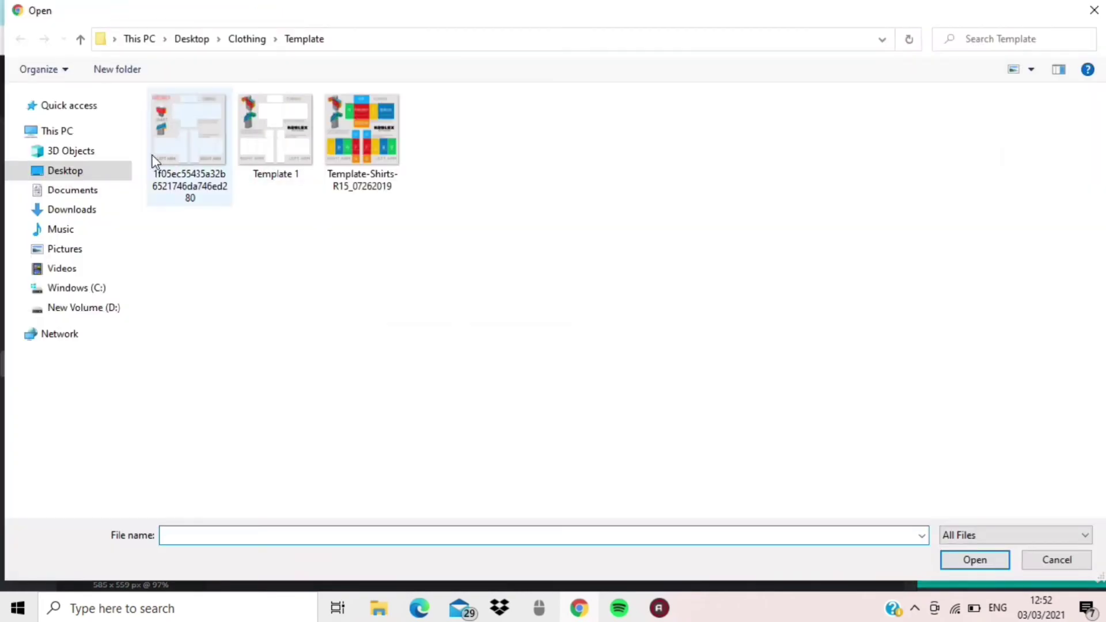
{"action": "left_click", "coordinate": [70, 171]}
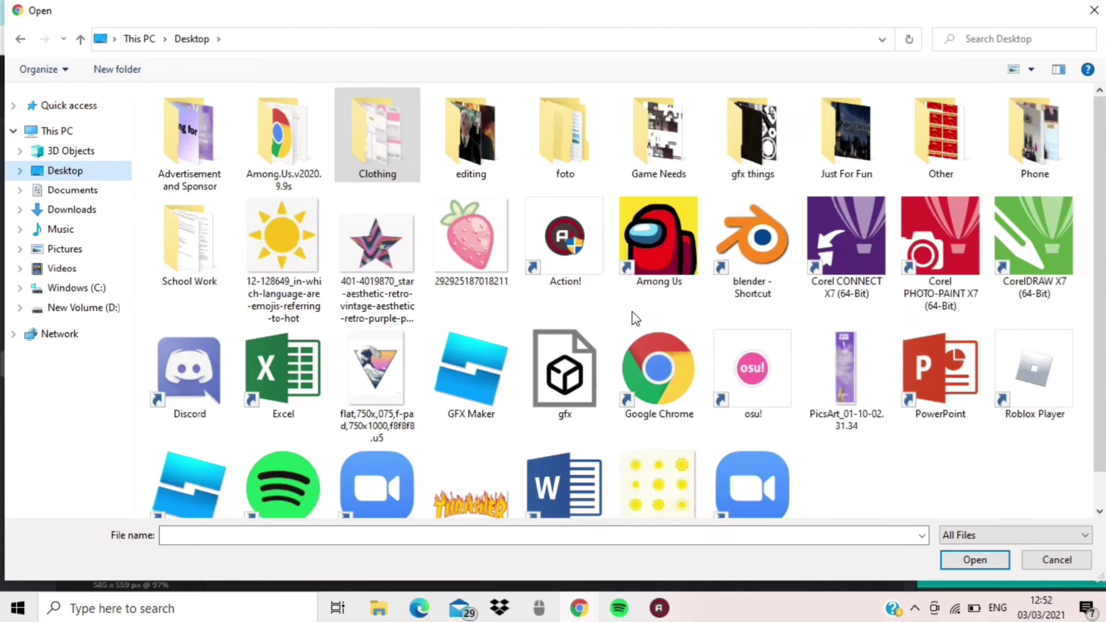
{"action": "scroll", "coordinate": [891, 287], "scroll_direction": "down", "scroll_amount": 2}
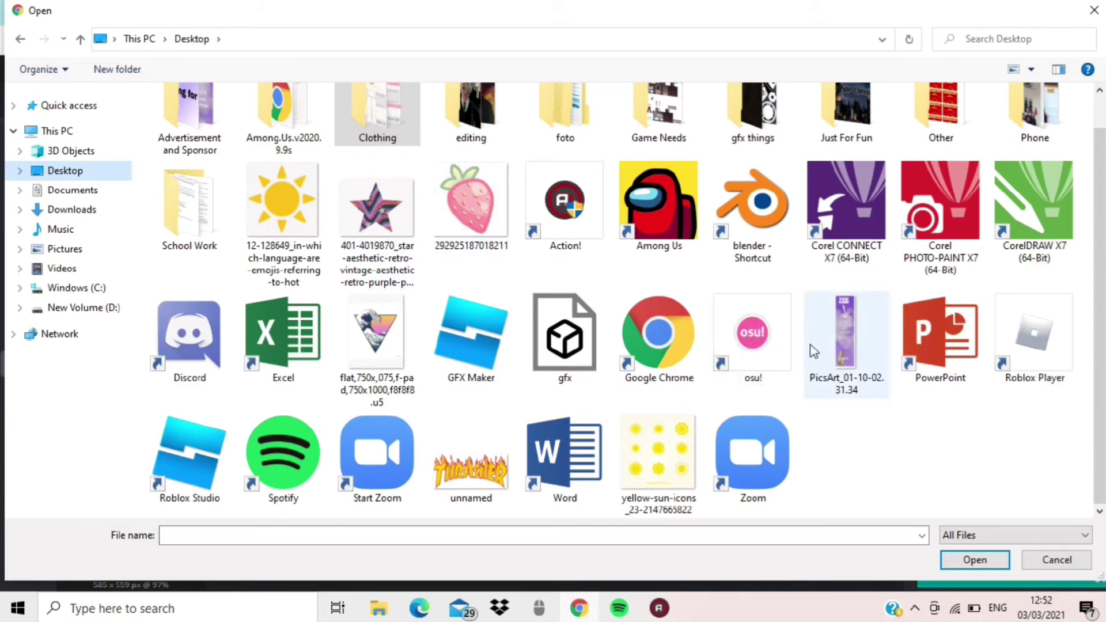
{"action": "double_click", "coordinate": [472, 460]}
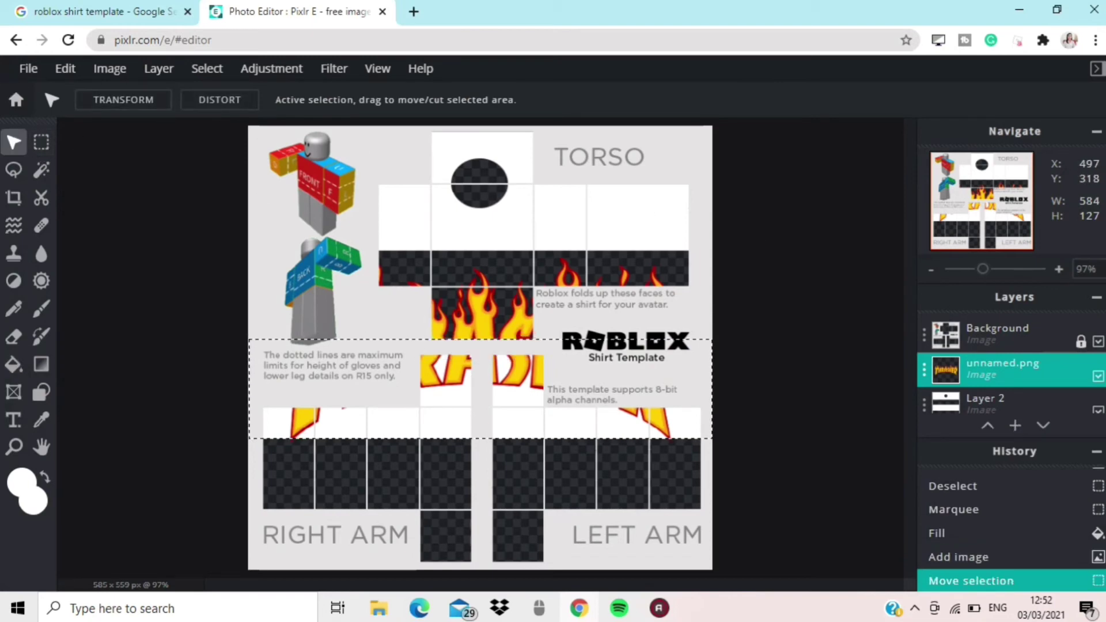
Deselect, then scale down the Thrasher logo and drag it onto the torso front.
{"action": "right_click", "coordinate": [594, 367]}
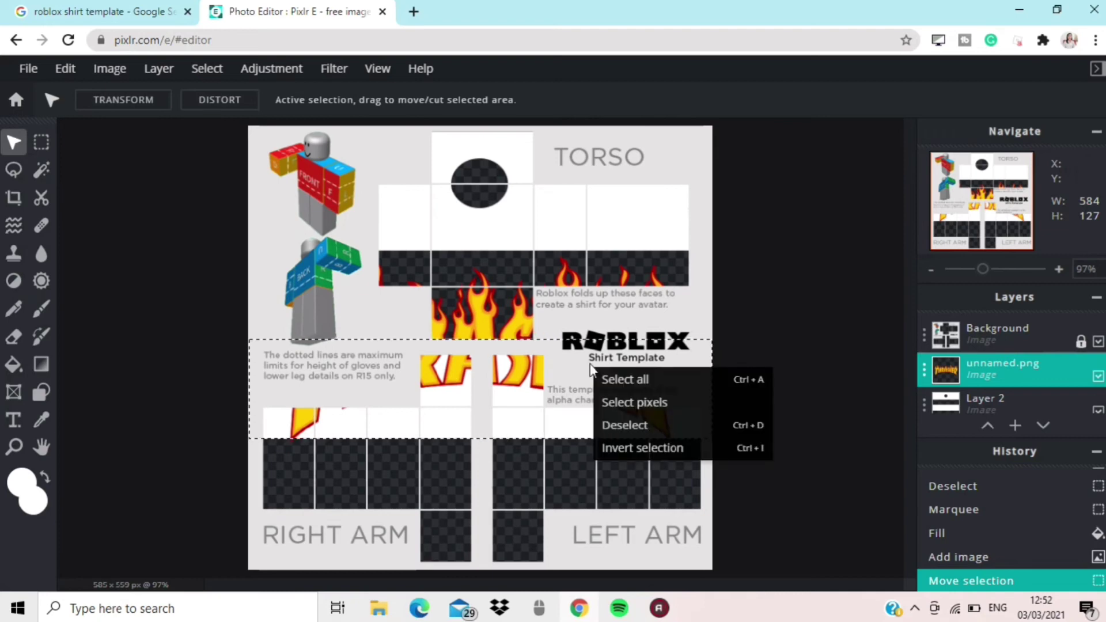
{"action": "left_click", "coordinate": [679, 430]}
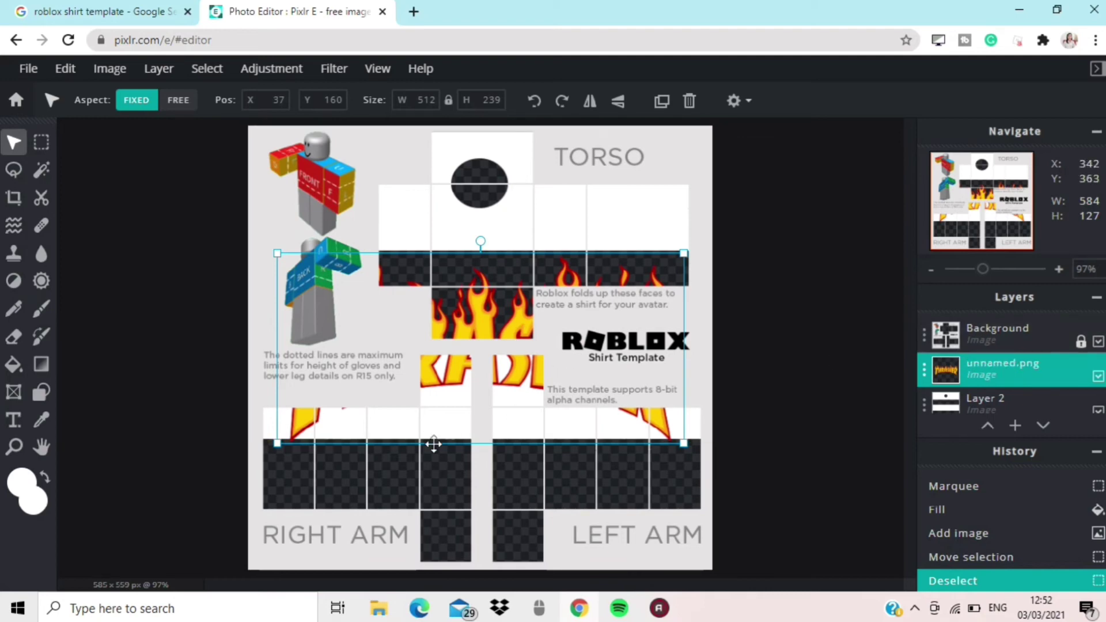
{"action": "mouse_move", "coordinate": [271, 443]}
{"action": "left_mouse_down"}
{"action": "mouse_move", "coordinate": [567, 275]}
{"action": "mouse_move", "coordinate": [584, 289]}
{"action": "left_mouse_up"}
{"action": "mouse_move", "coordinate": [668, 273]}
{"action": "left_mouse_down"}
{"action": "mouse_move", "coordinate": [522, 231]}
{"action": "mouse_move", "coordinate": [511, 244]}
{"action": "mouse_move", "coordinate": [481, 232]}
{"action": "left_mouse_up"}
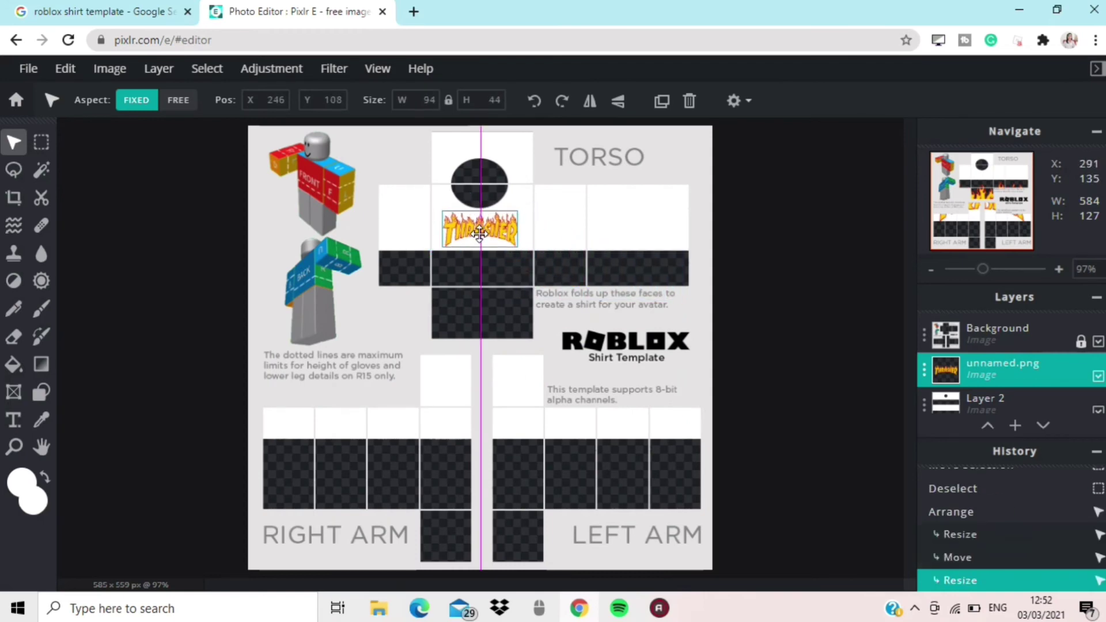
{"action": "left_click", "coordinate": [860, 272]}
{"action": "scroll", "coordinate": [520, 264], "scroll_direction": "up", "scroll_amount": 3}
{"action": "scroll", "coordinate": [520, 263], "scroll_direction": "up", "scroll_amount": 2}
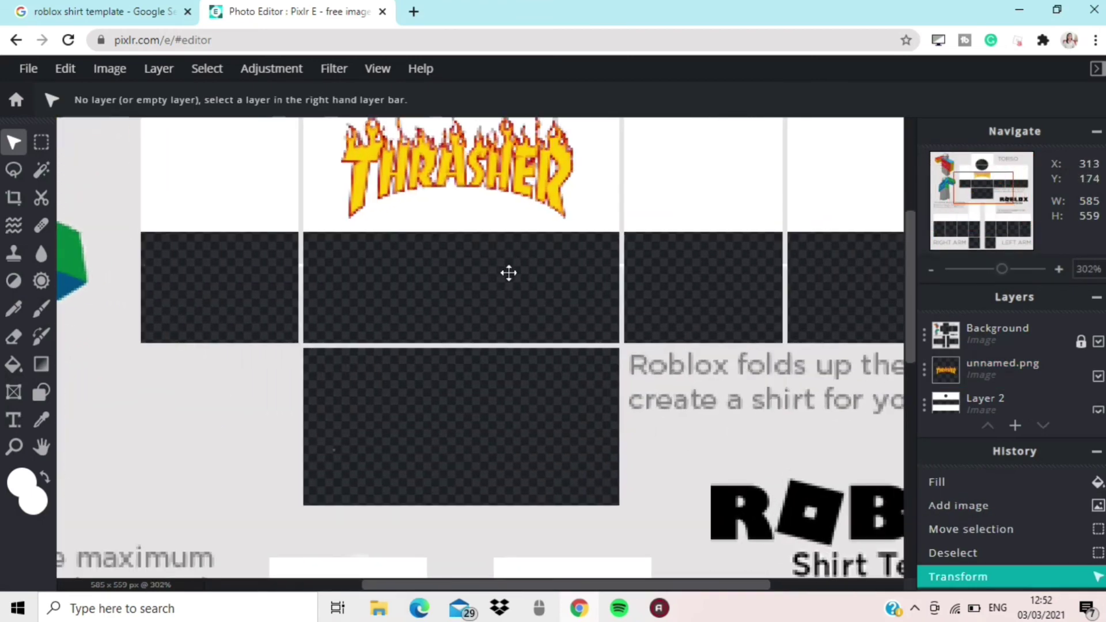
{"action": "scroll", "coordinate": [510, 275], "scroll_direction": "down", "scroll_amount": 2}
{"action": "scroll", "coordinate": [523, 290], "scroll_direction": "down", "scroll_amount": 2}
{"action": "scroll", "coordinate": [524, 290], "scroll_direction": "down", "scroll_amount": 1}
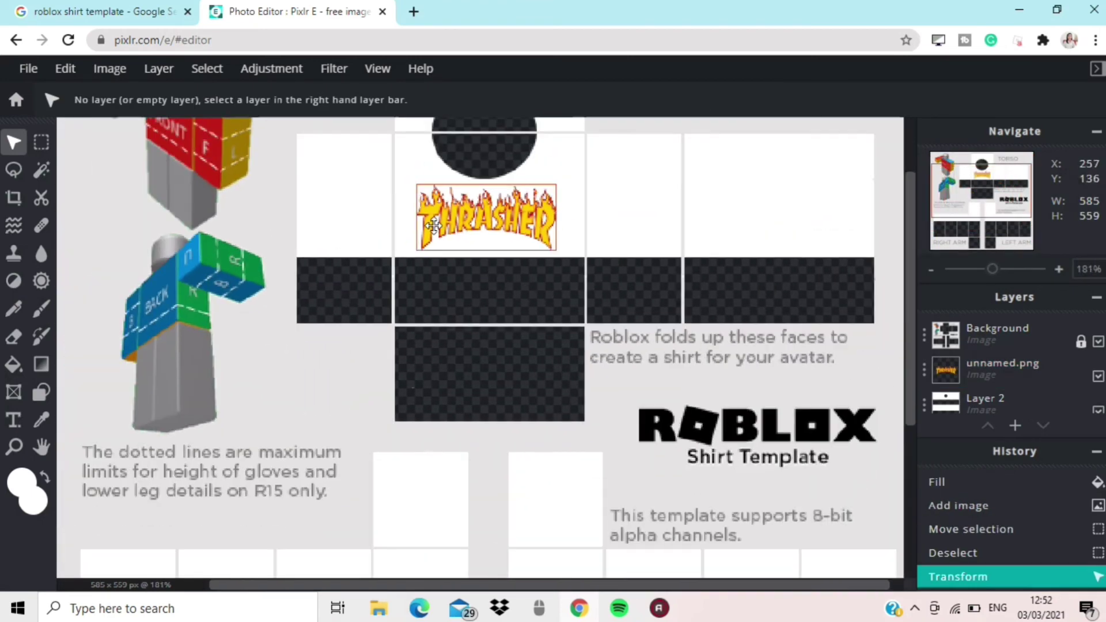
{"action": "scroll", "coordinate": [664, 289], "scroll_direction": "down", "scroll_amount": 1}
{"action": "scroll", "coordinate": [638, 316], "scroll_direction": "down", "scroll_amount": 2}
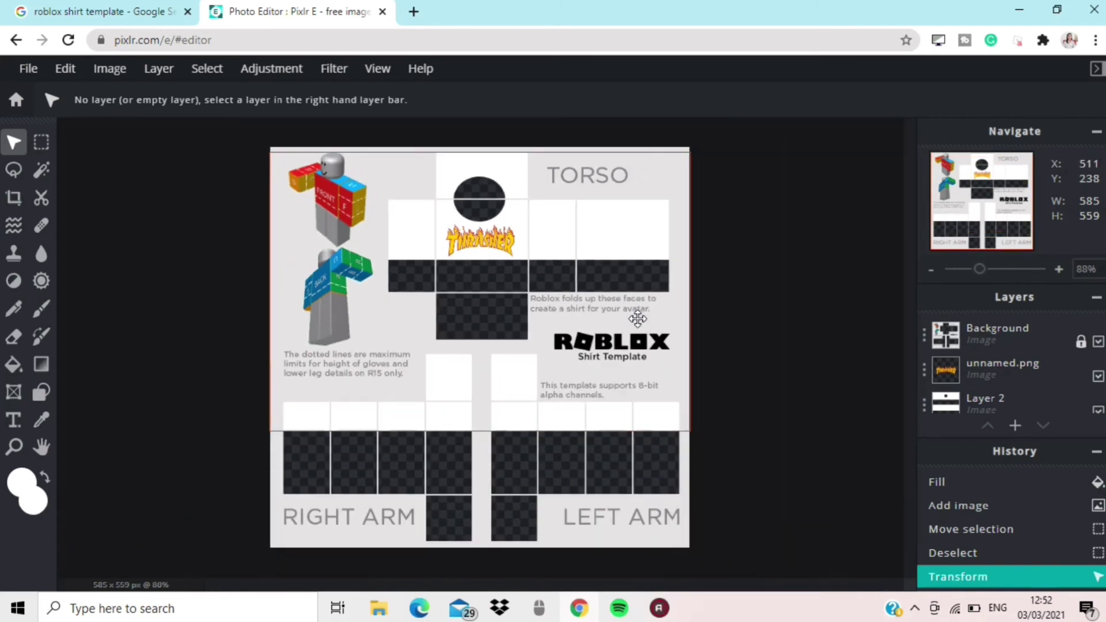
{"action": "scroll", "coordinate": [637, 314], "scroll_direction": "up", "scroll_amount": 1}
{"action": "scroll", "coordinate": [637, 314], "scroll_direction": "down", "scroll_amount": 1}
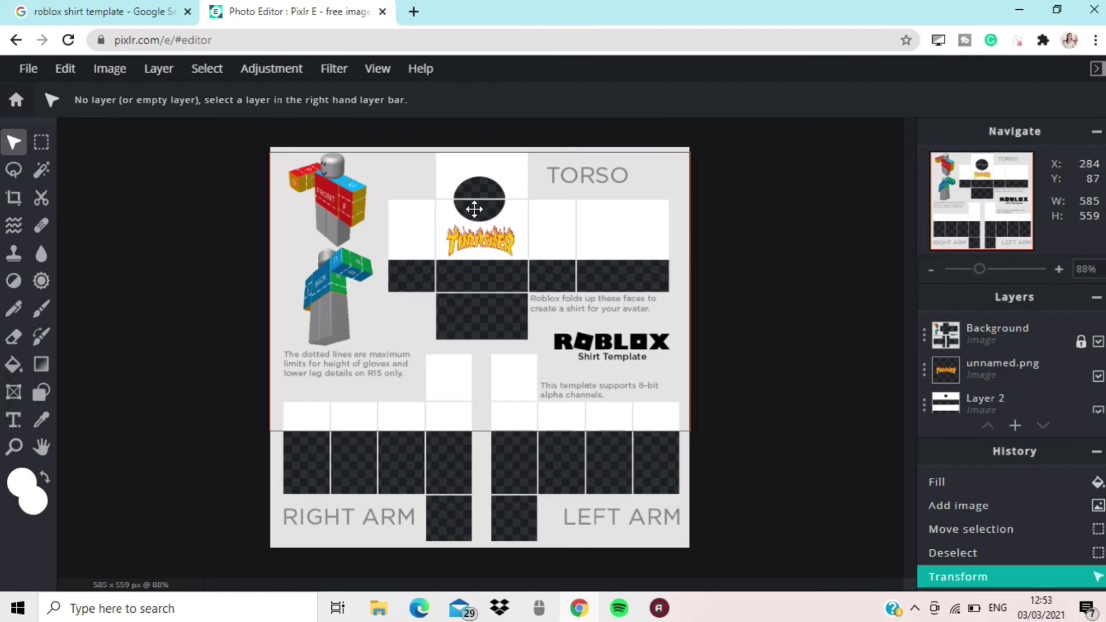
Download the design as PNG 'White Trasher Crop Top' and close the download bar.
{"action": "left_click", "coordinate": [32, 72]}
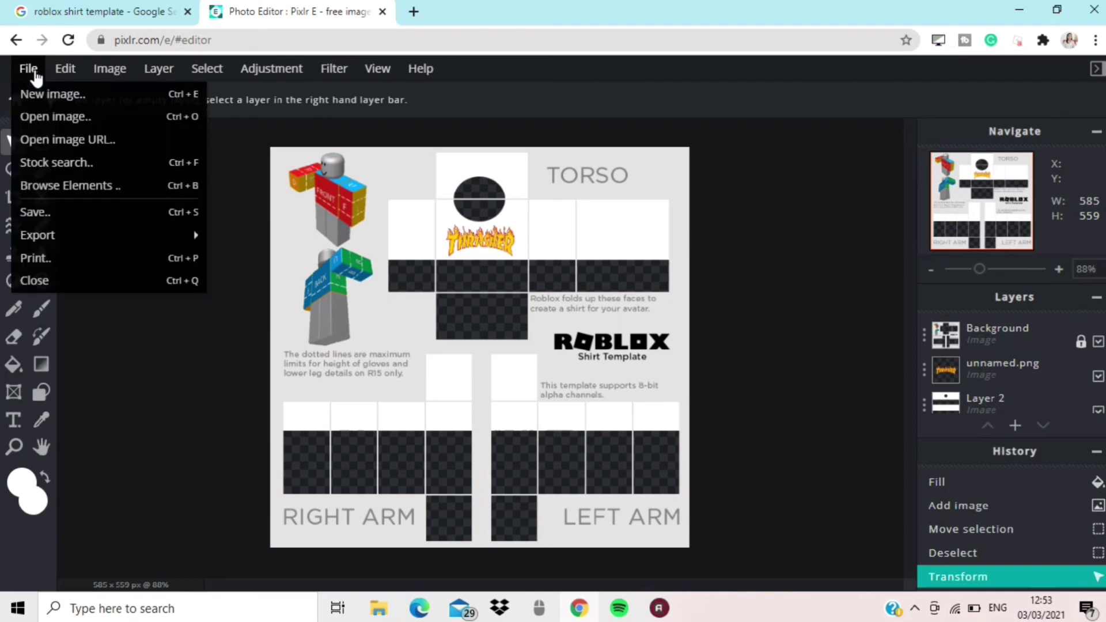
{"action": "left_click", "coordinate": [49, 214]}
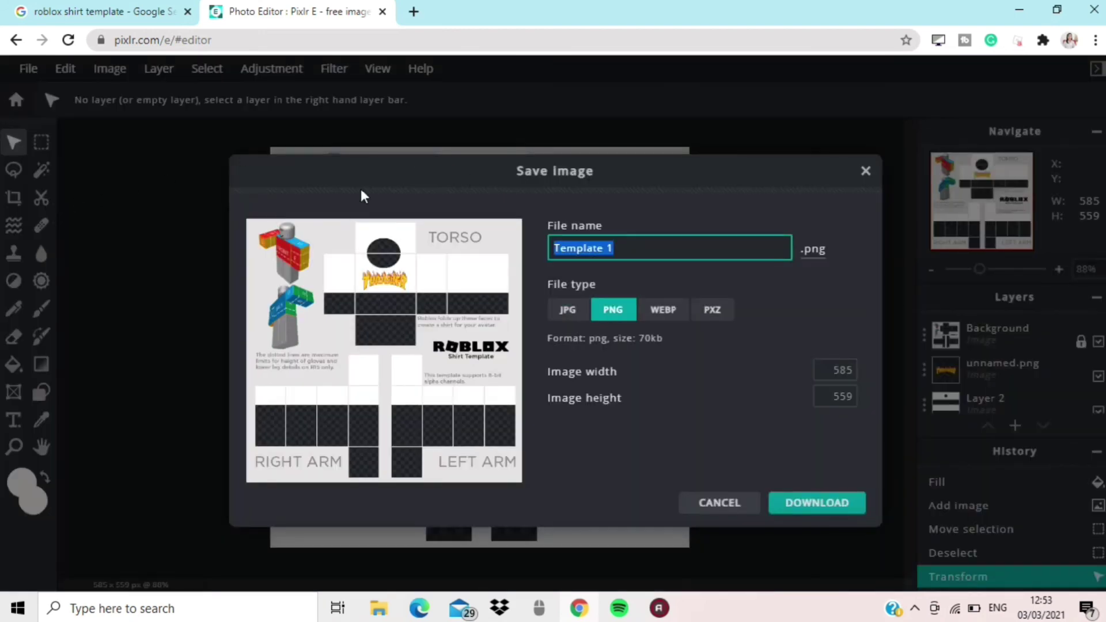
{"action": "type", "text": "White Trasher Crop Top"}
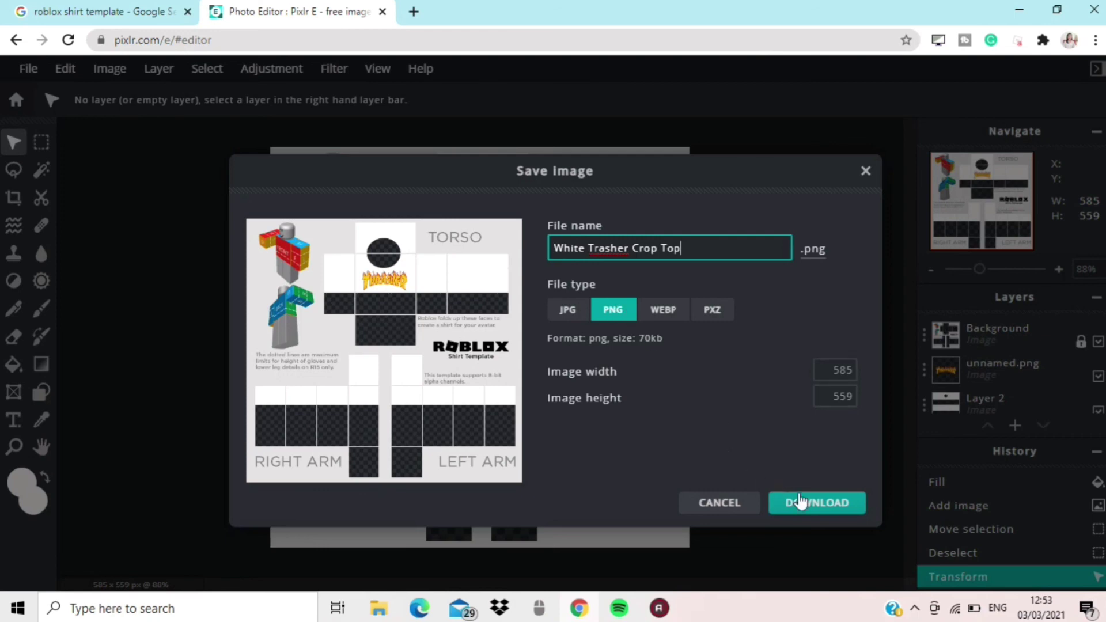
{"action": "left_click", "coordinate": [842, 514]}
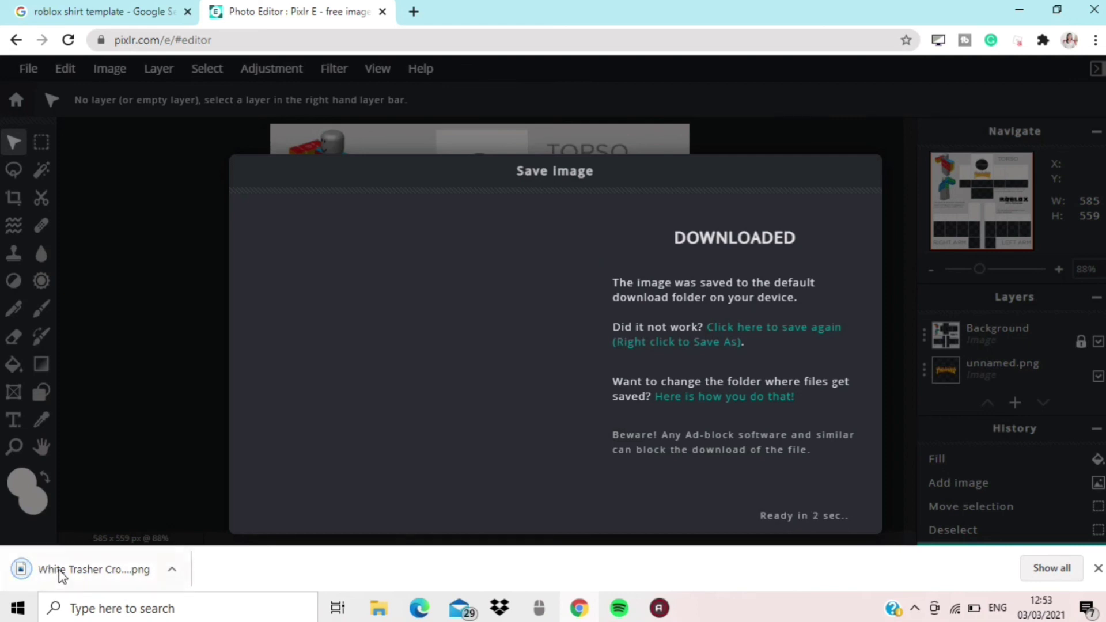
{"action": "left_click", "coordinate": [1099, 568]}
Dismiss the download confirmation and return to the Pixlr E home screen.
{"action": "left_click", "coordinate": [825, 511]}
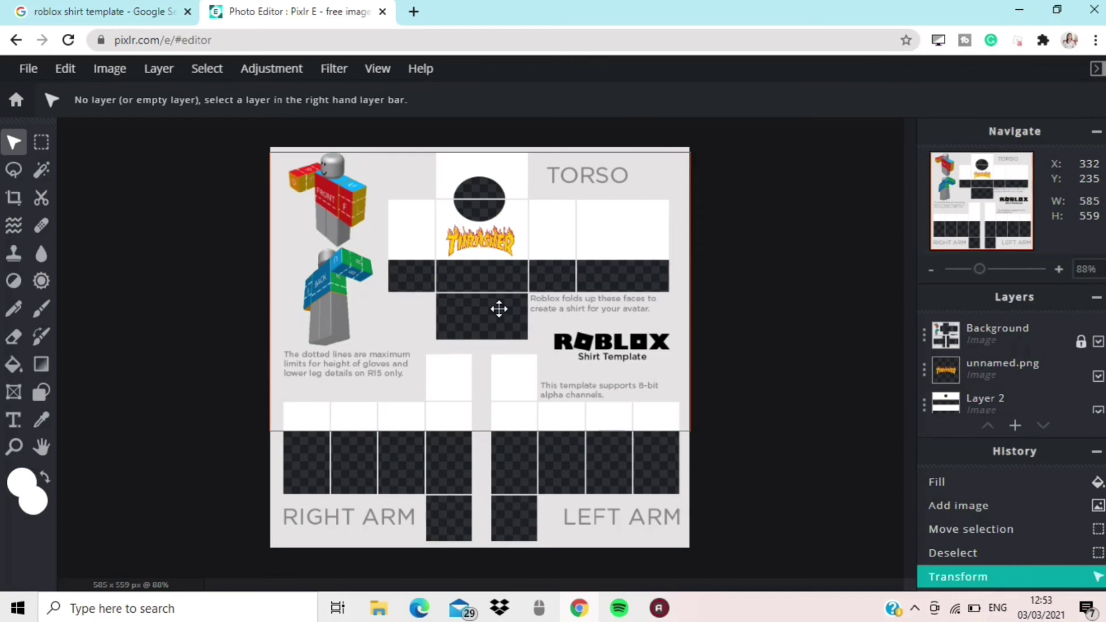
{"action": "left_click", "coordinate": [15, 99]}
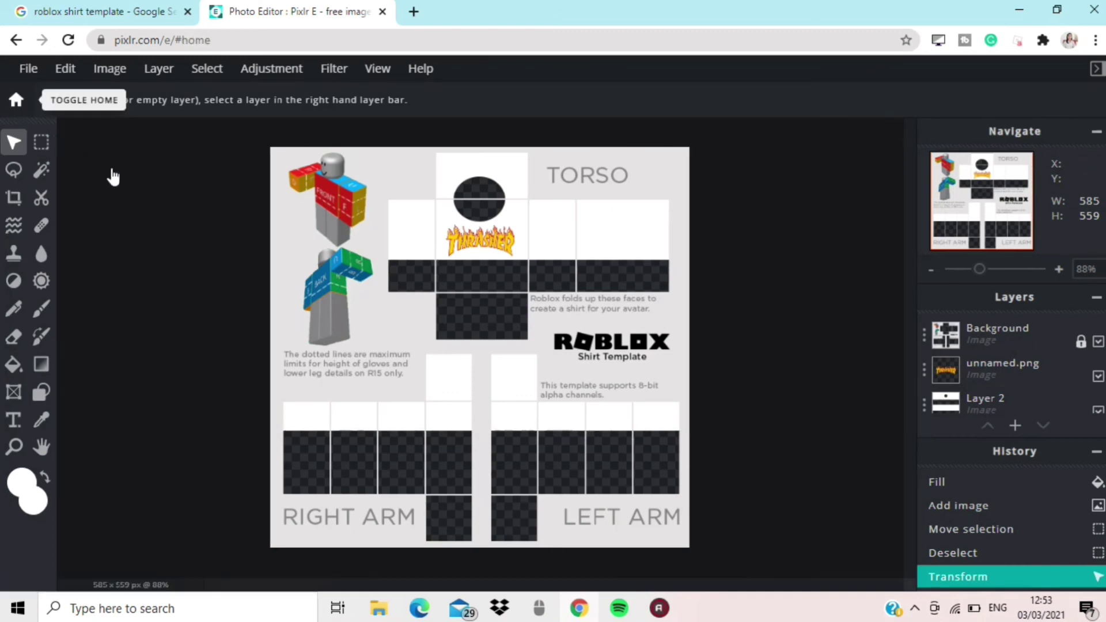
{"action": "scroll", "coordinate": [299, 174], "scroll_direction": "up", "scroll_amount": 2}
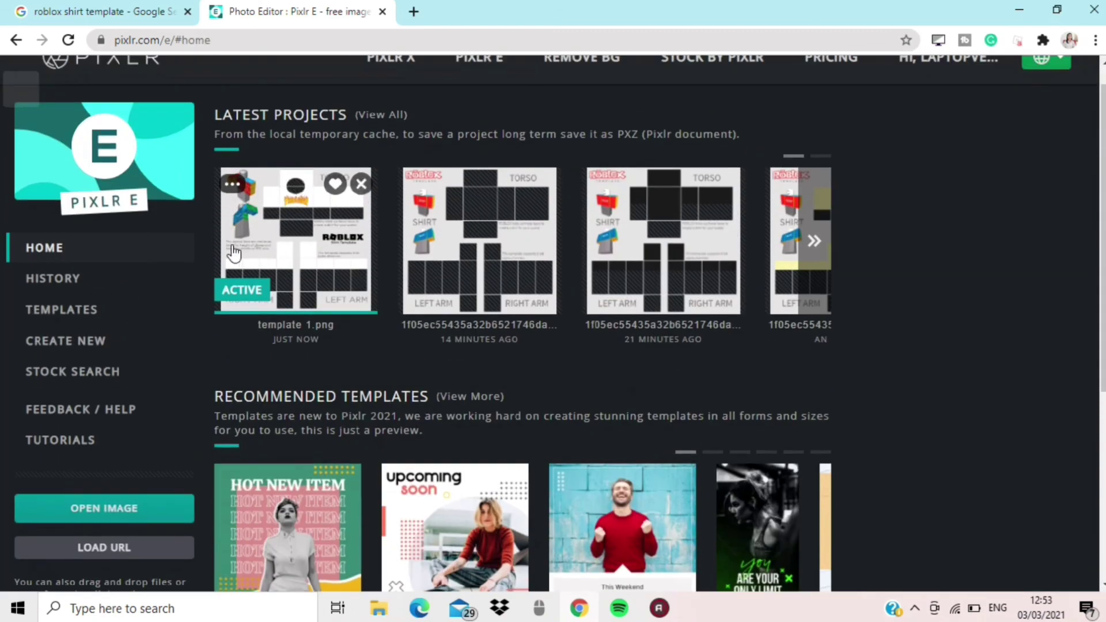